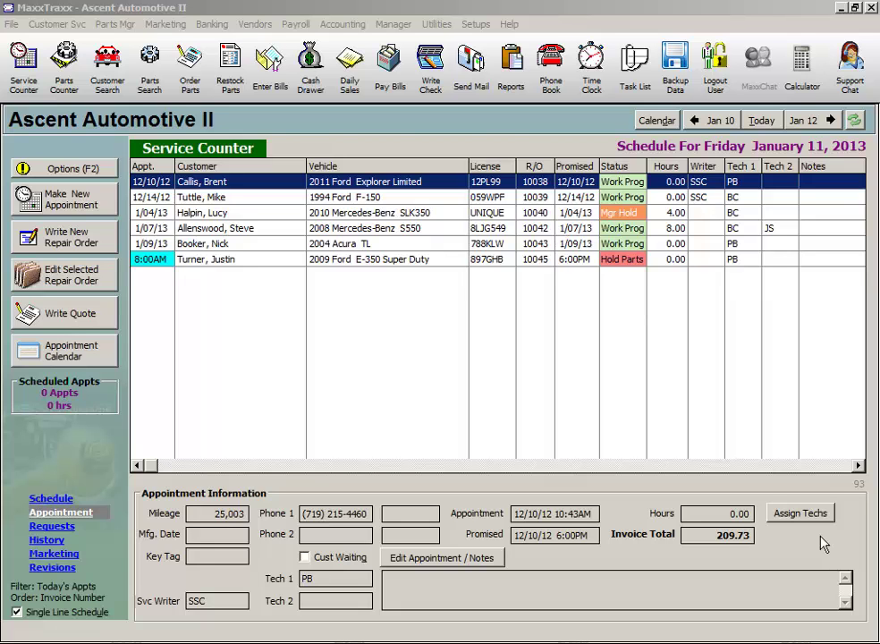
- Start a new check from 11010 - US Bank made out to Paychex Payroll Service
click(431, 85)
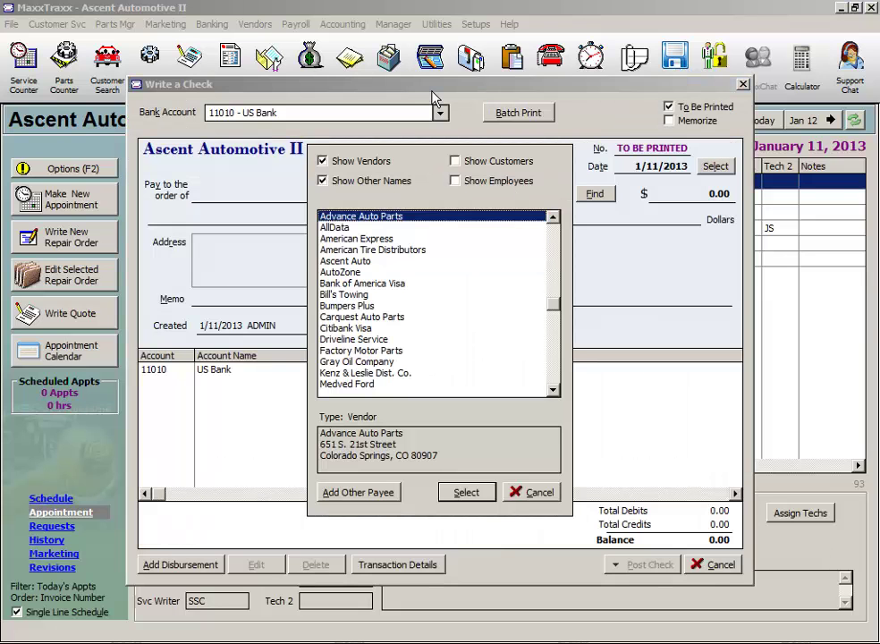
text(p)
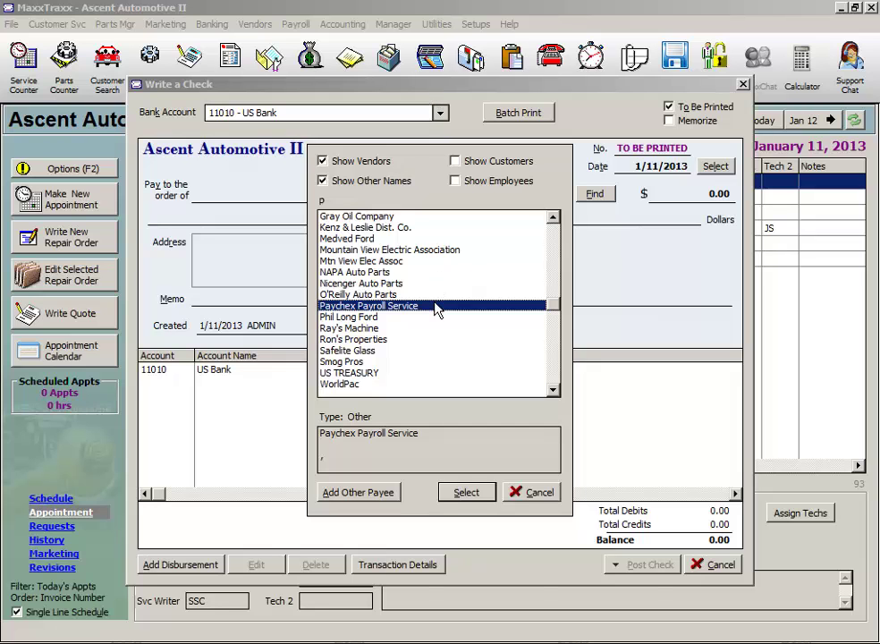
click(466, 492)
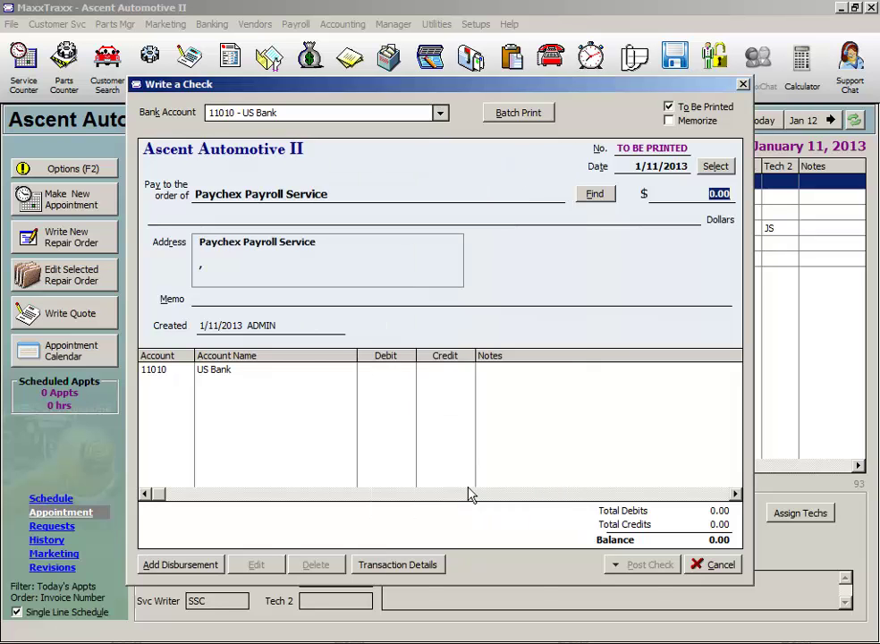
click(440, 114)
click(439, 116)
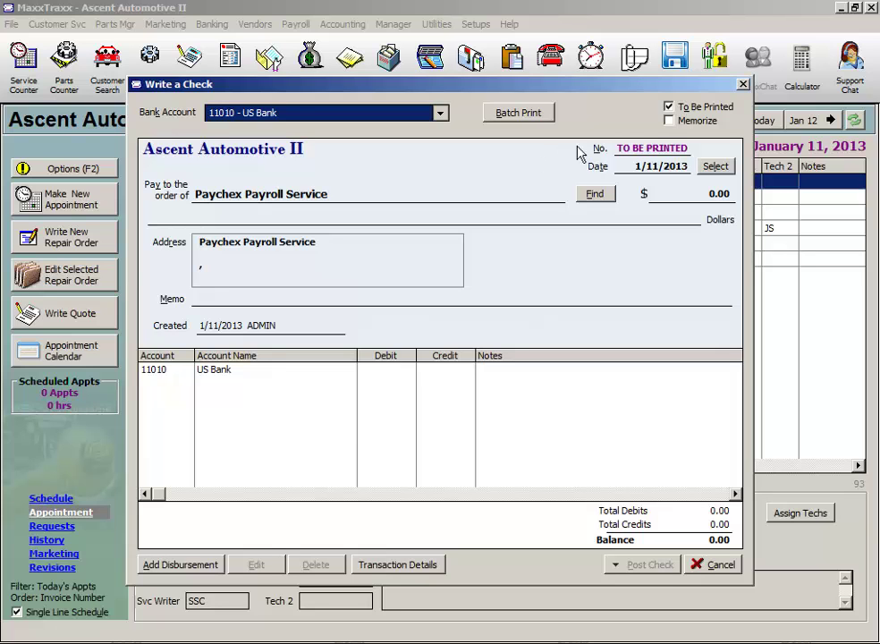
- Mark the check as not to be printed and set its number to ACH
click(669, 114)
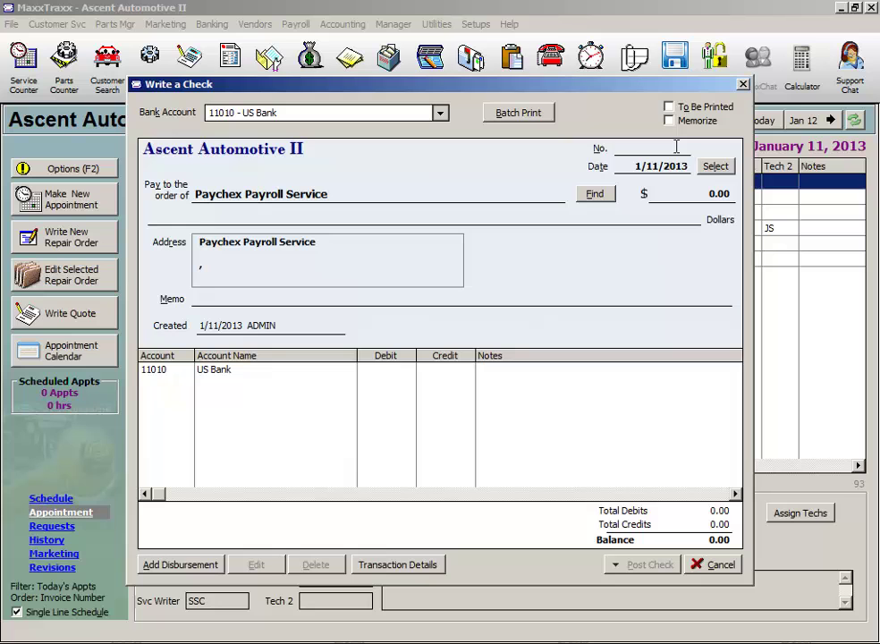
text(EFT)
drag(677, 147, 591, 139)
text(ACH)
- Date the check 1/09/2013 for 5,905.50 with memo '12/30/12 - 1/5/2013'
key(Tab)
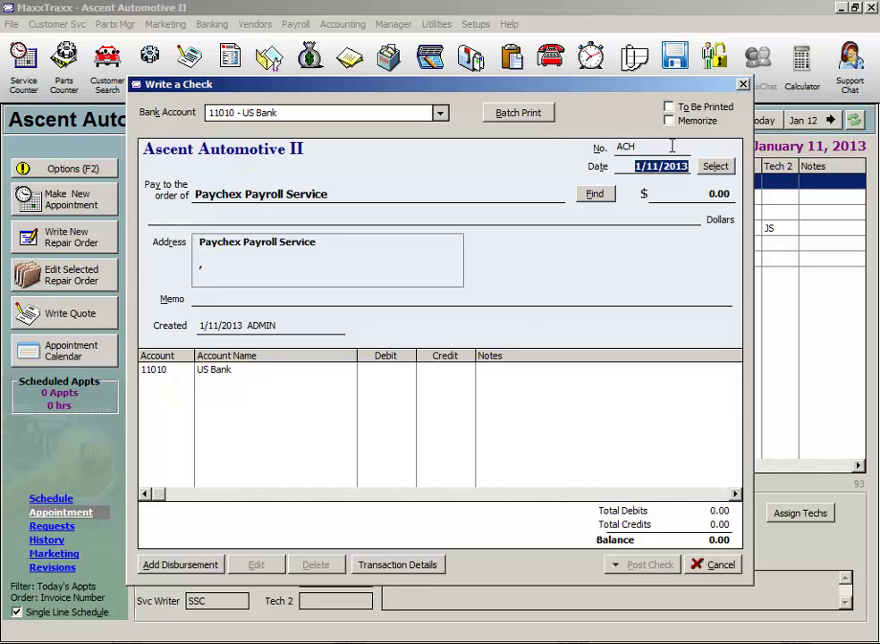
text(1/9)
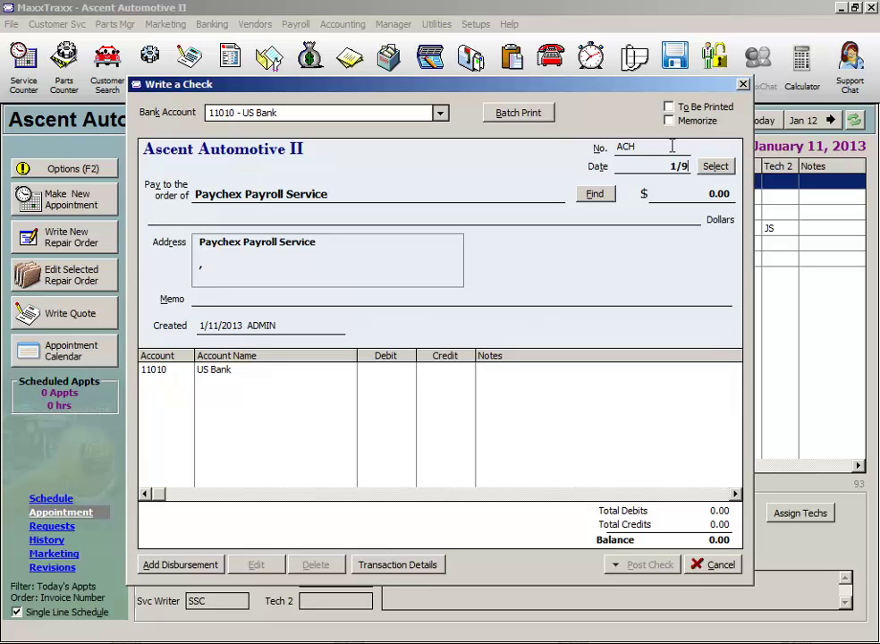
key(Tab)
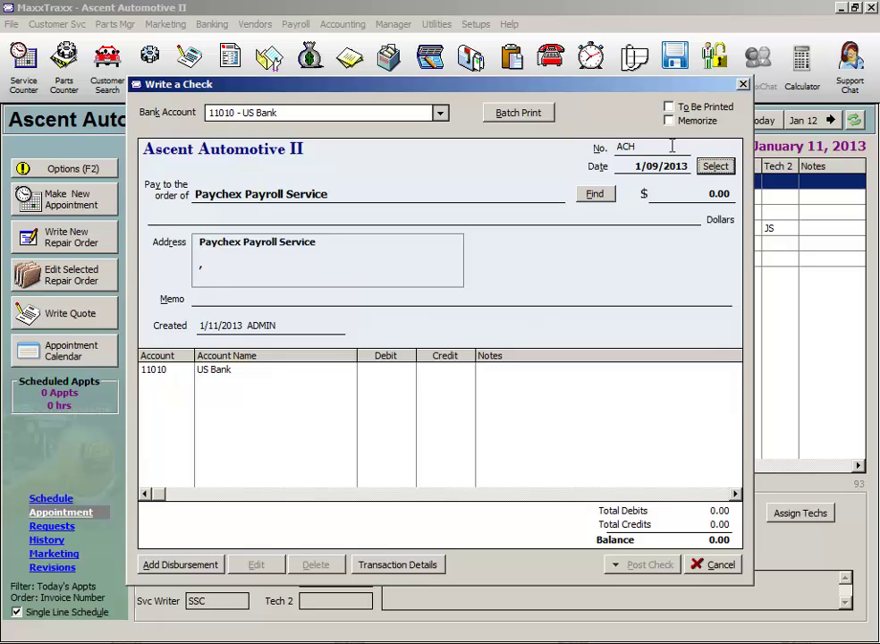
key(Tab)
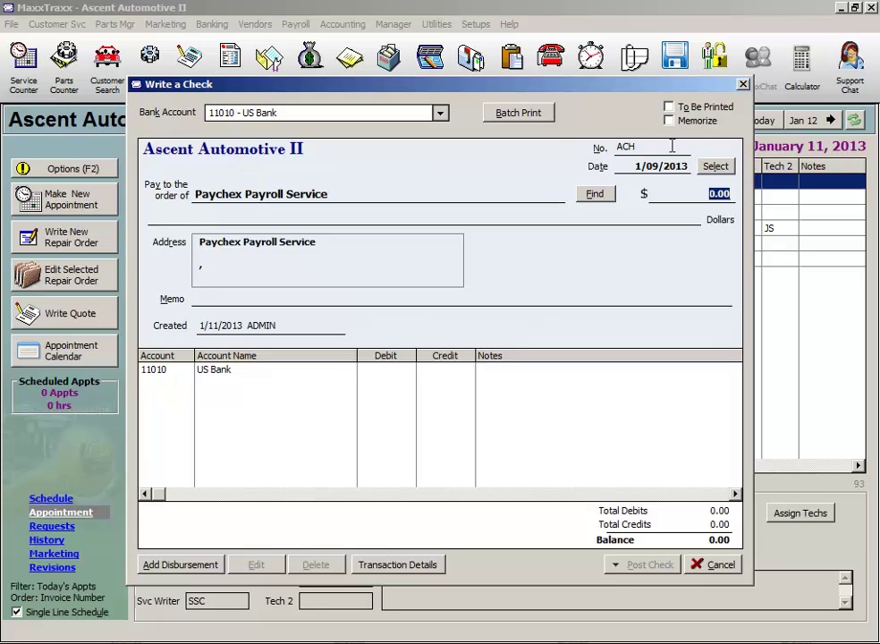
text(5905.50)
key(Tab)
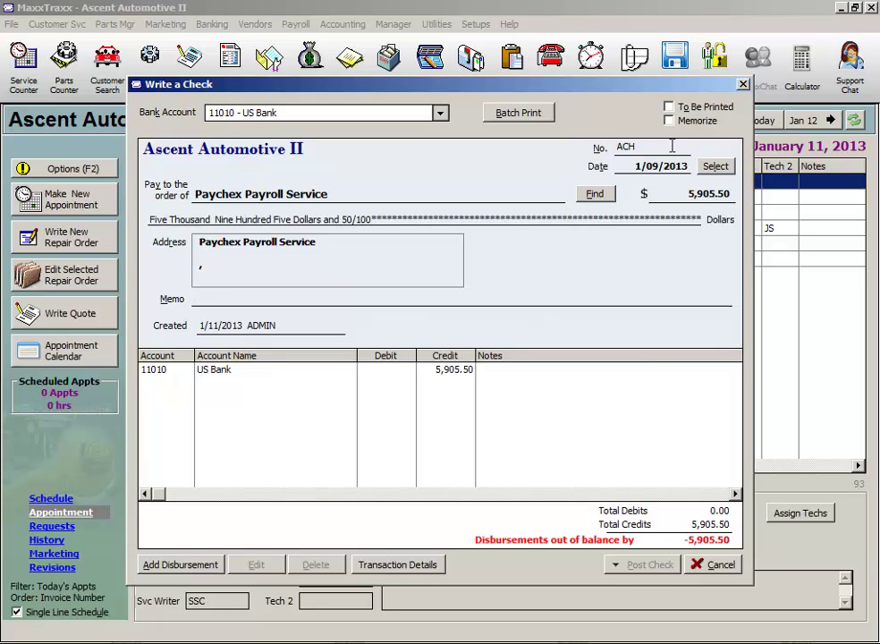
text(12/30/12 - 1/5/2013)
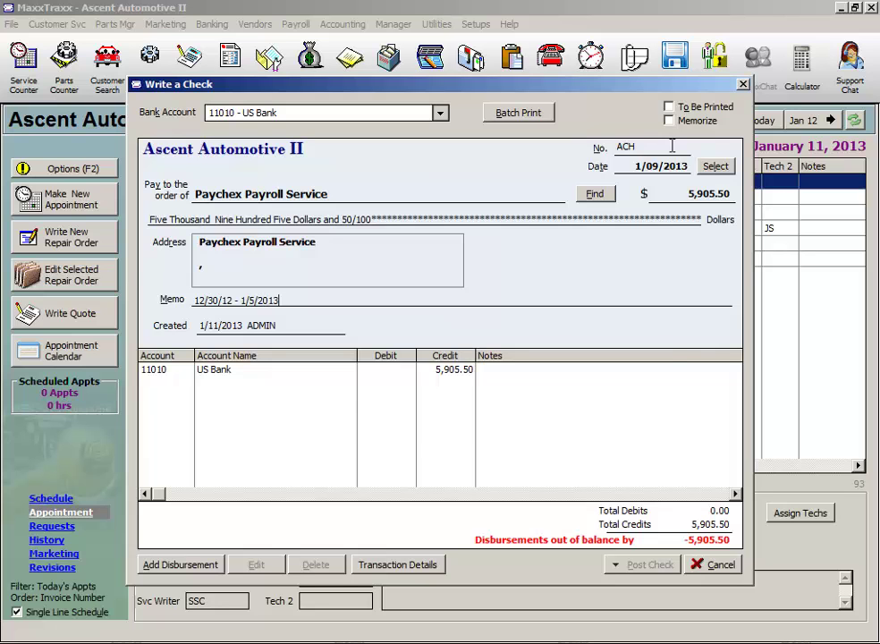
- Start a disbursement line for account 60000 with amount 7,000
key(Tab)
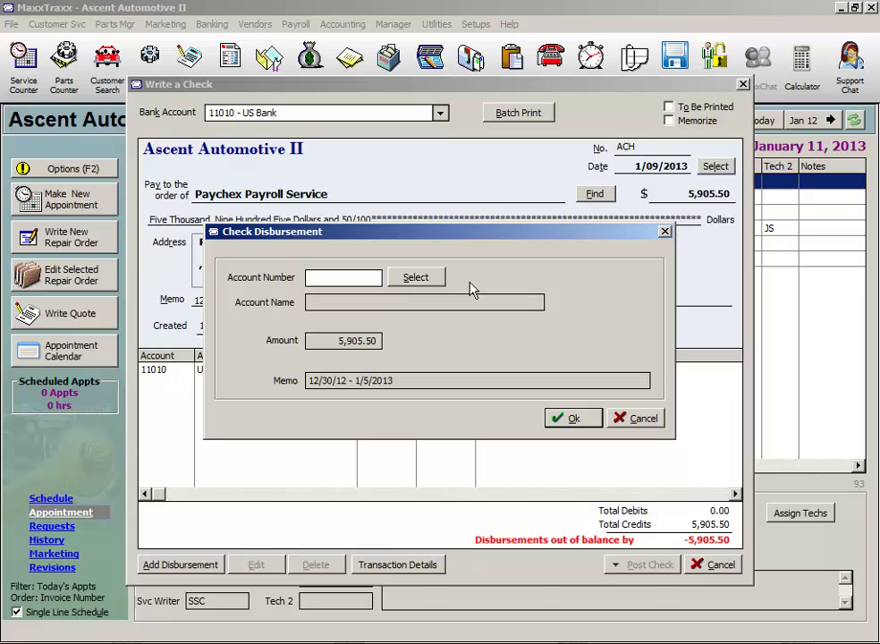
text(60000)
key(Tab)
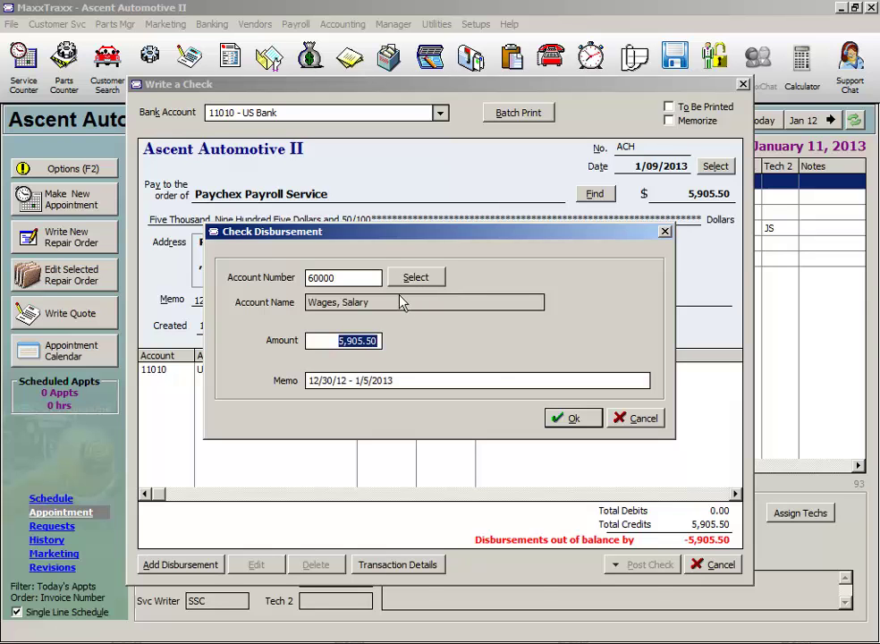
text(7)
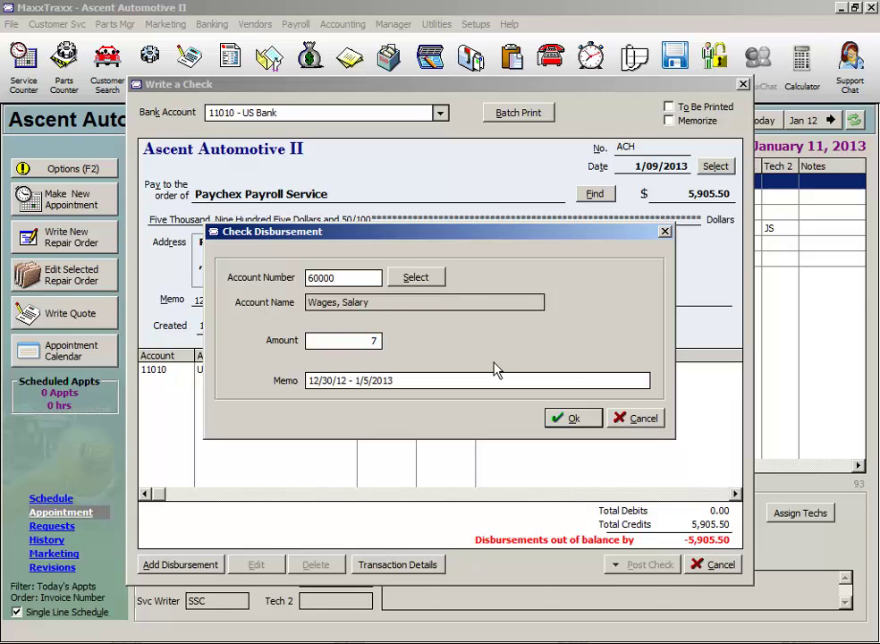
text(,00000)
key(Tab)
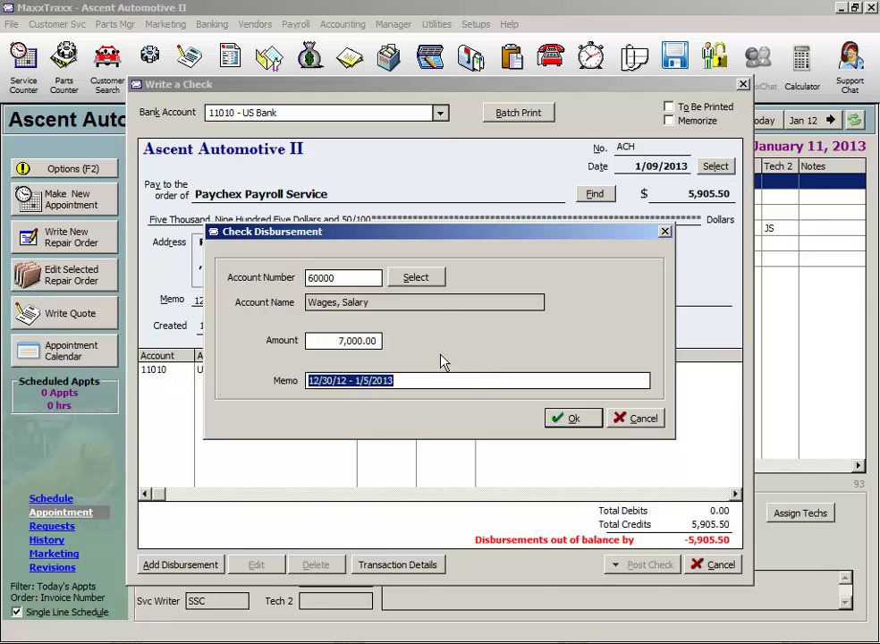
- Pick Wages, Salary from the chart of accounts and add the 7,000.00 line
click(428, 281)
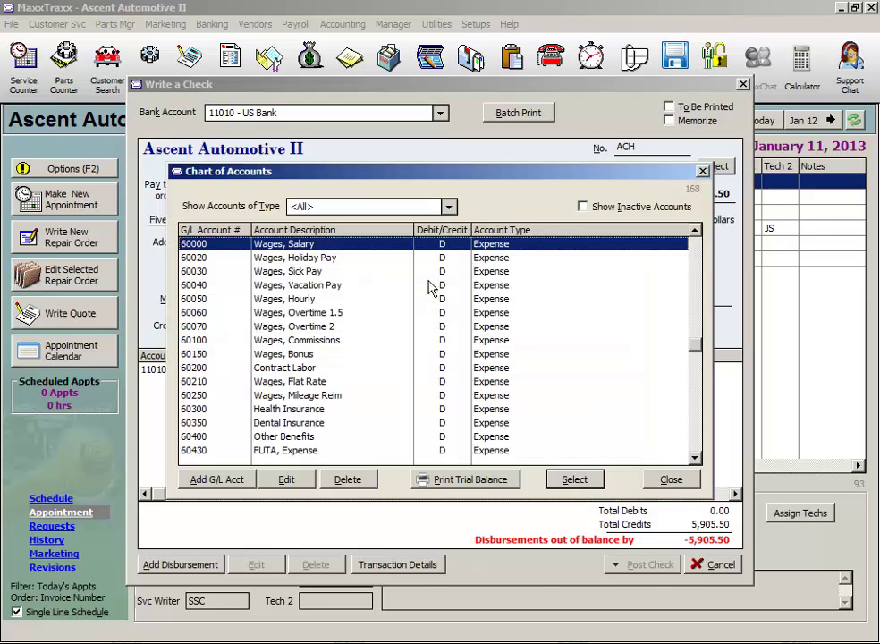
click(302, 301)
click(310, 339)
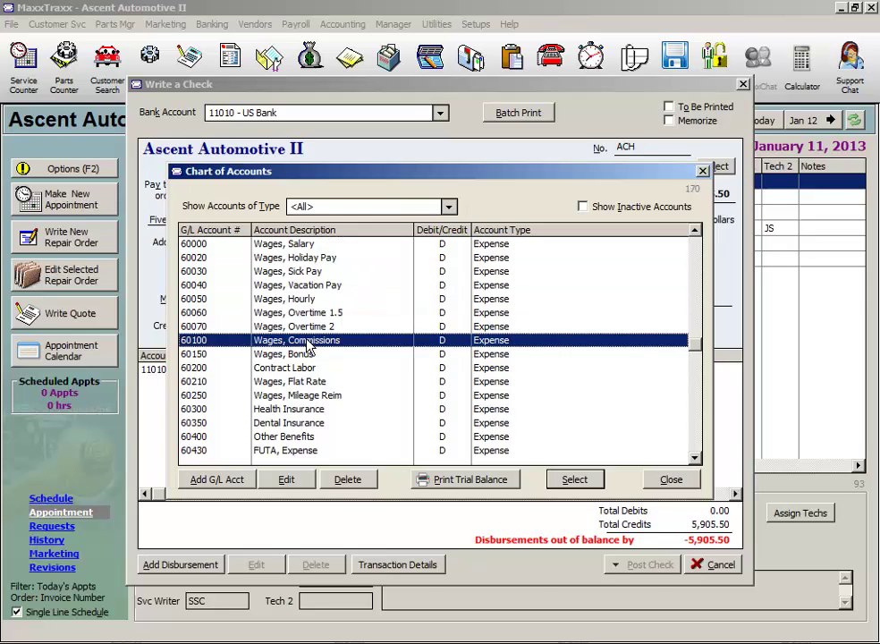
click(322, 383)
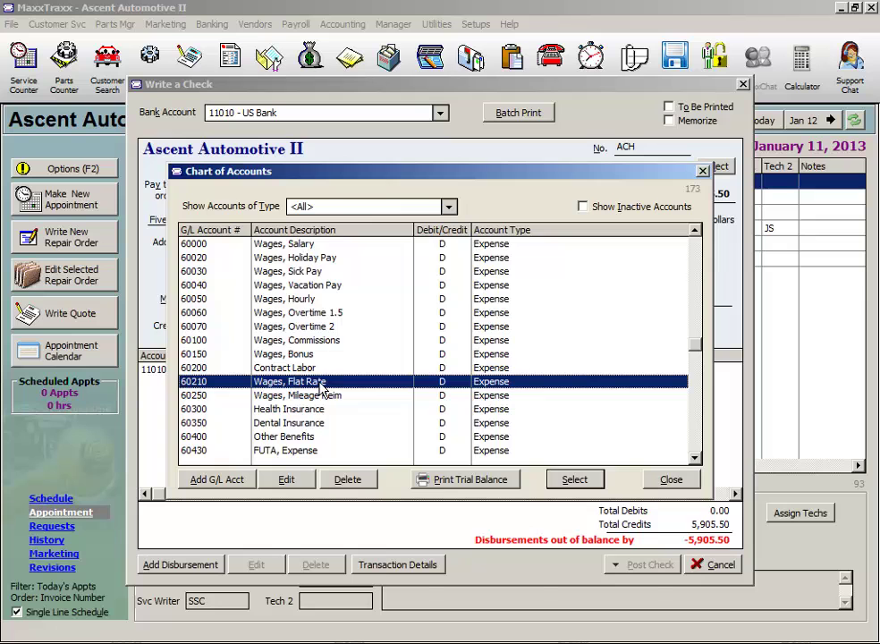
click(308, 247)
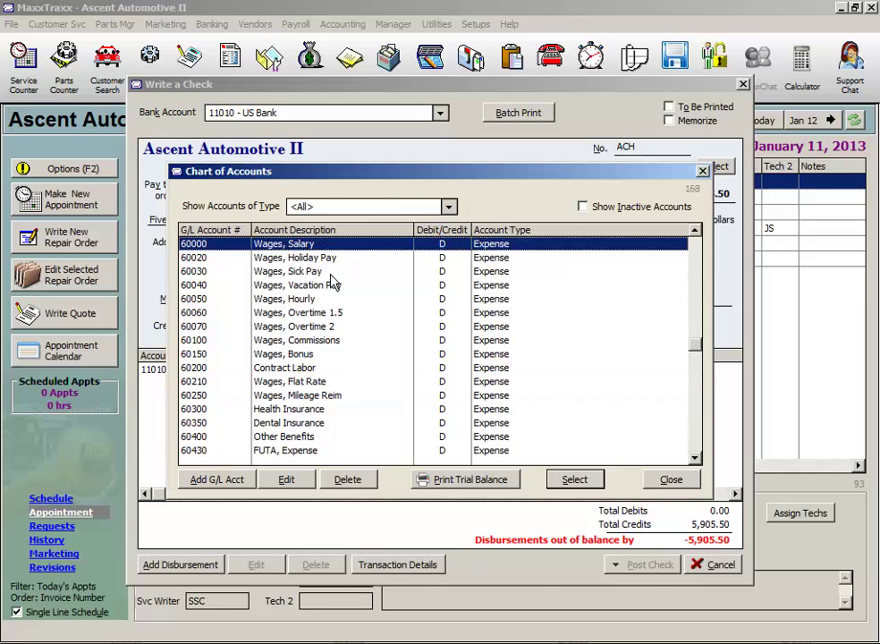
click(575, 480)
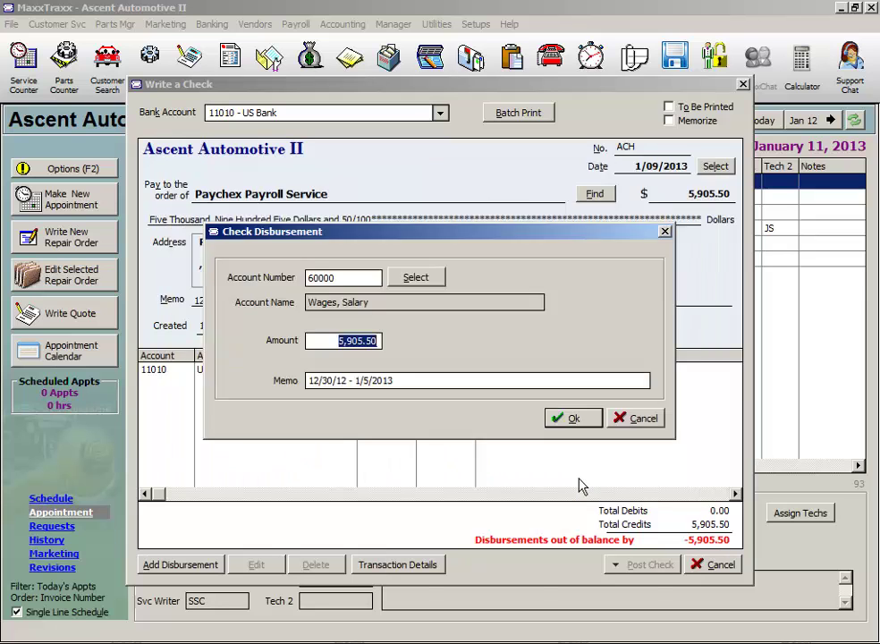
text(7,00)
text(000)
key(Return)
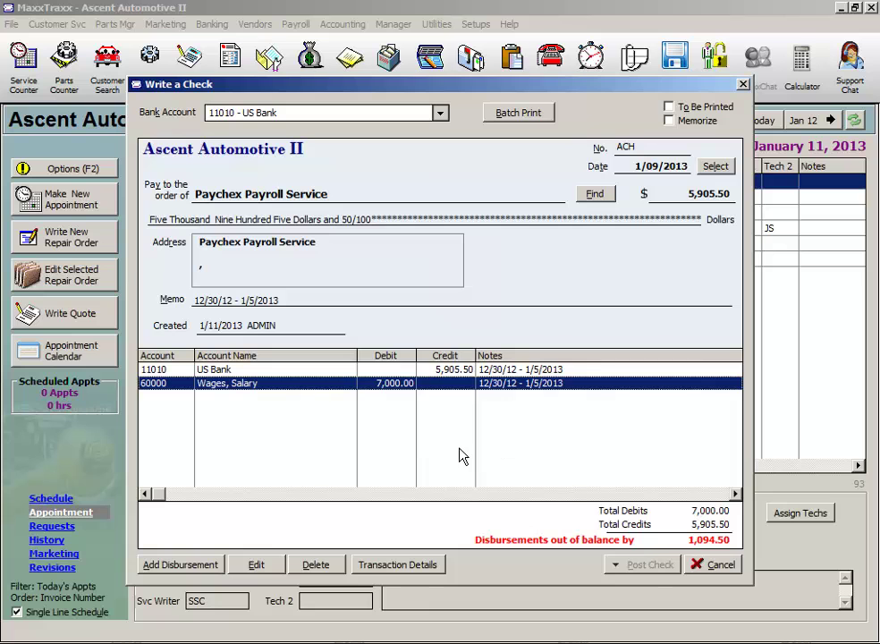
- Start another disbursement line for account 61100
click(178, 564)
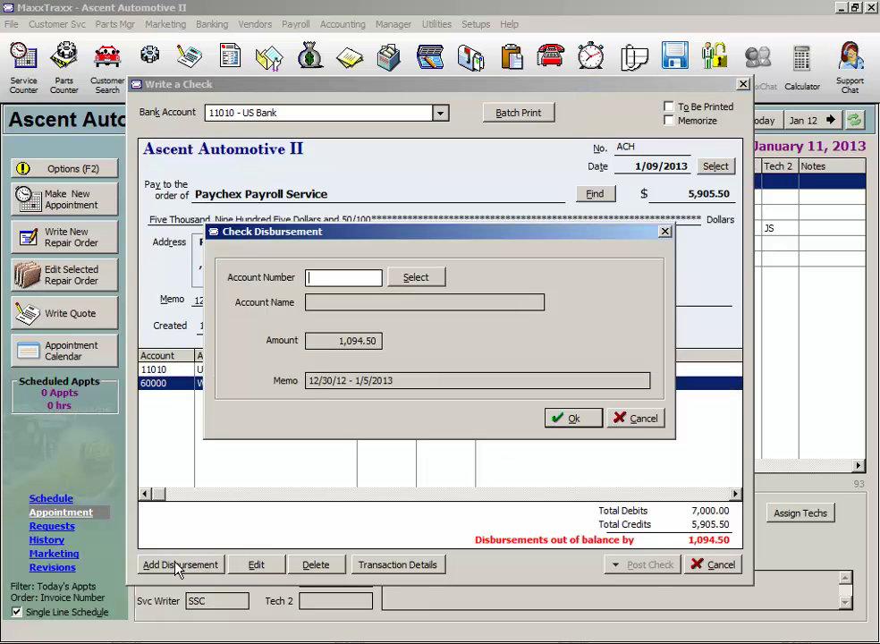
text(61100)
key(Tab)
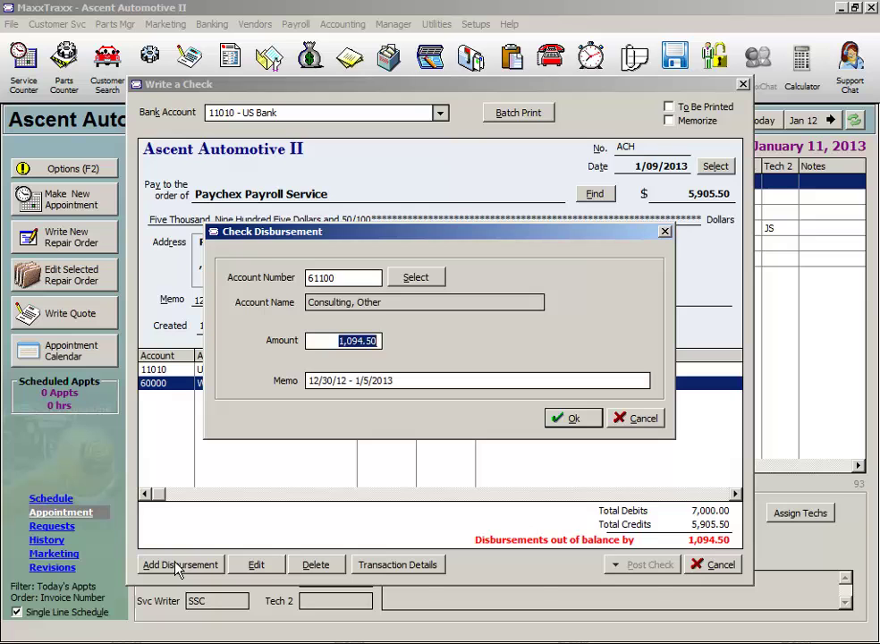
- Rename account 61100 to 'Consulting, Payroll Service' and enter 50 for the line
click(416, 278)
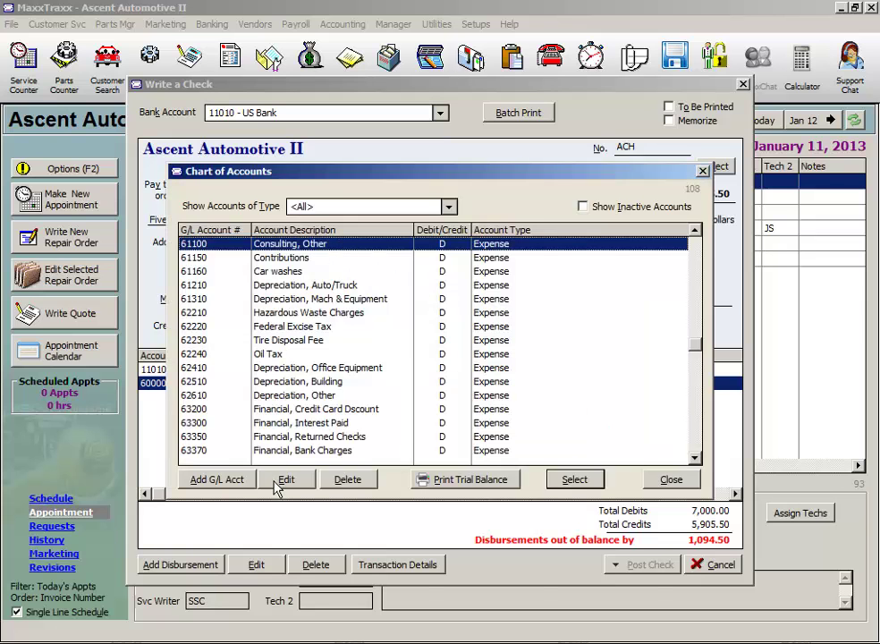
click(277, 483)
click(394, 268)
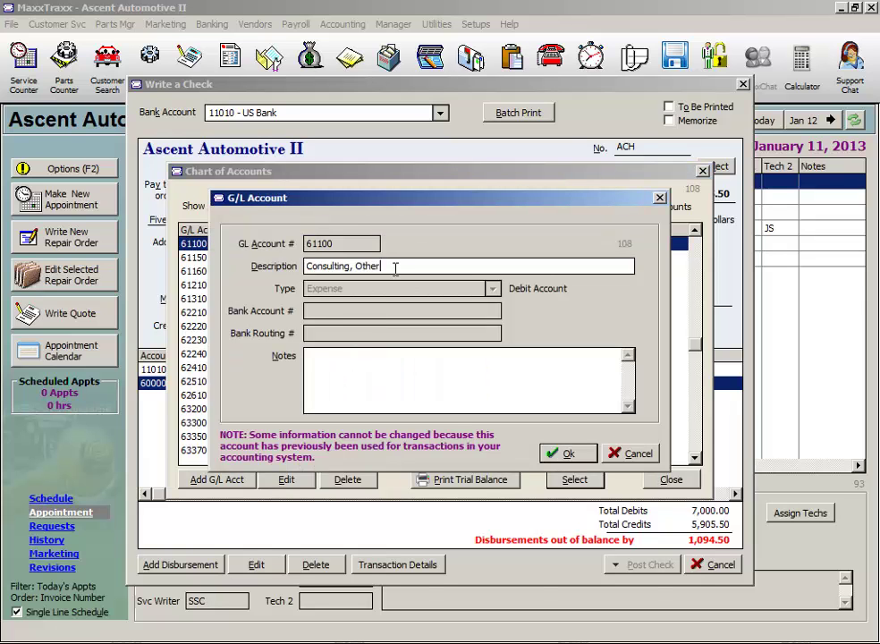
key(BackSpace)
key(BackSpace)
key(BackSpace)
key(BackSpace)
key(BackSpace)
text(Payroll Service)
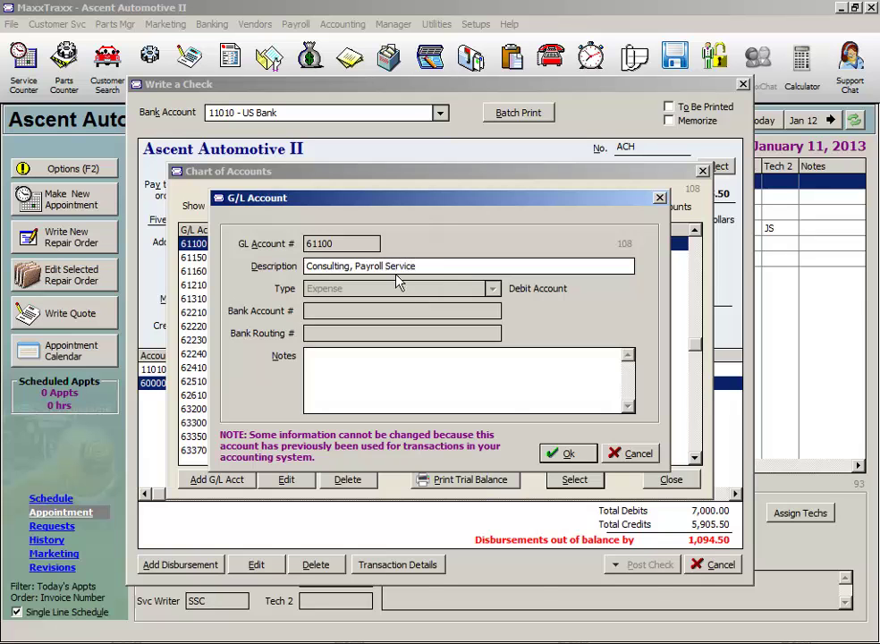
click(560, 455)
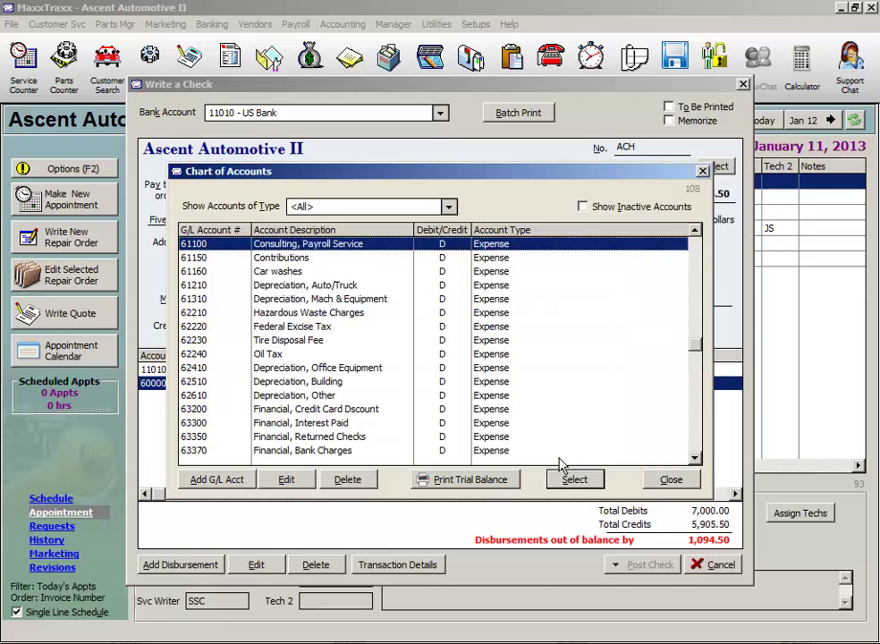
click(573, 480)
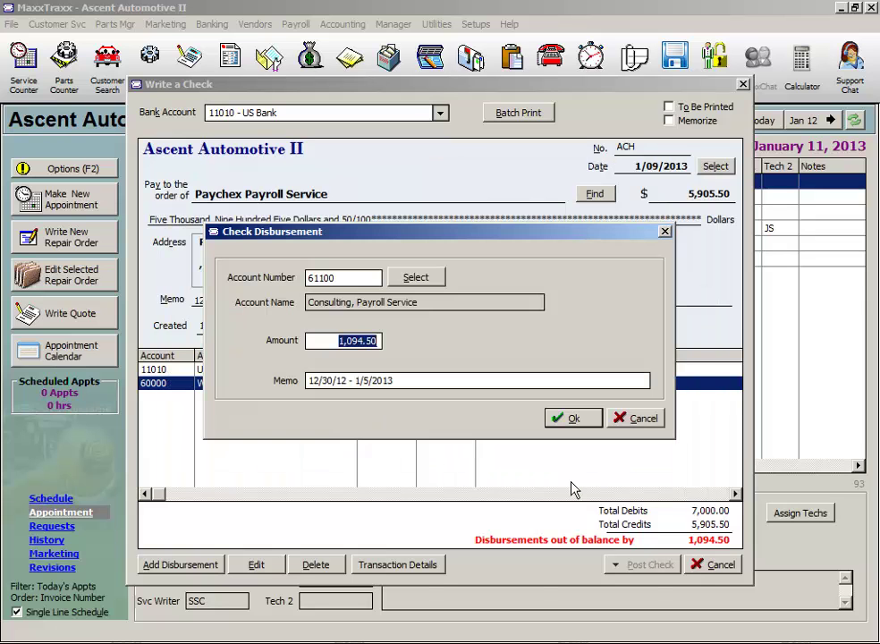
text(50)
- Add the 50.00 Consulting, Payroll Service line and correct it to a debit
click(589, 426)
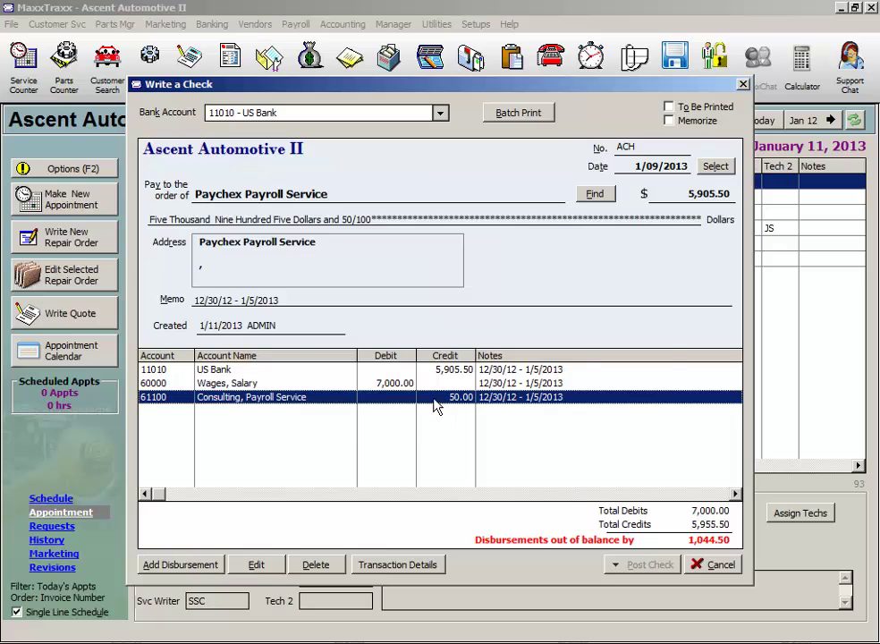
double_click(436, 407)
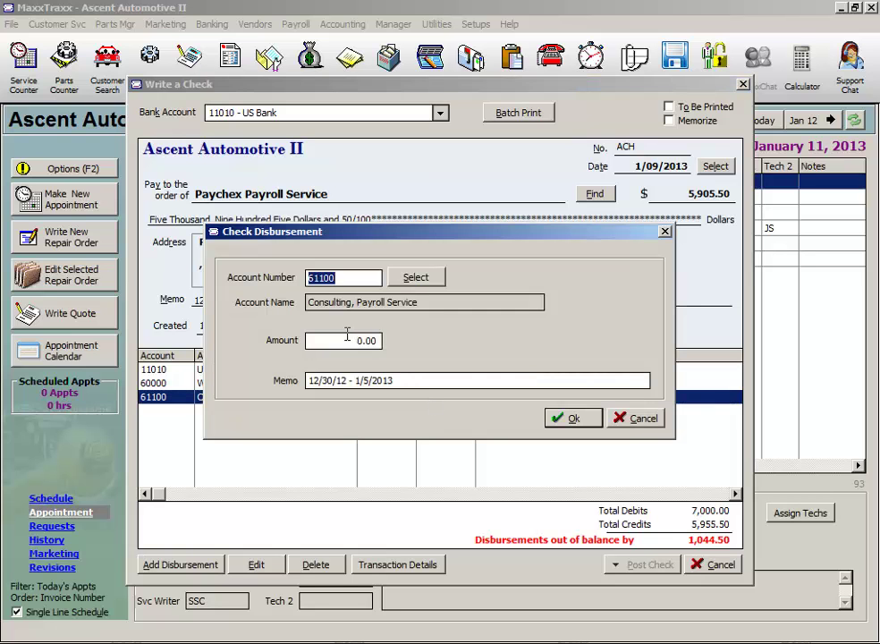
key(Tab)
text(50)
click(574, 419)
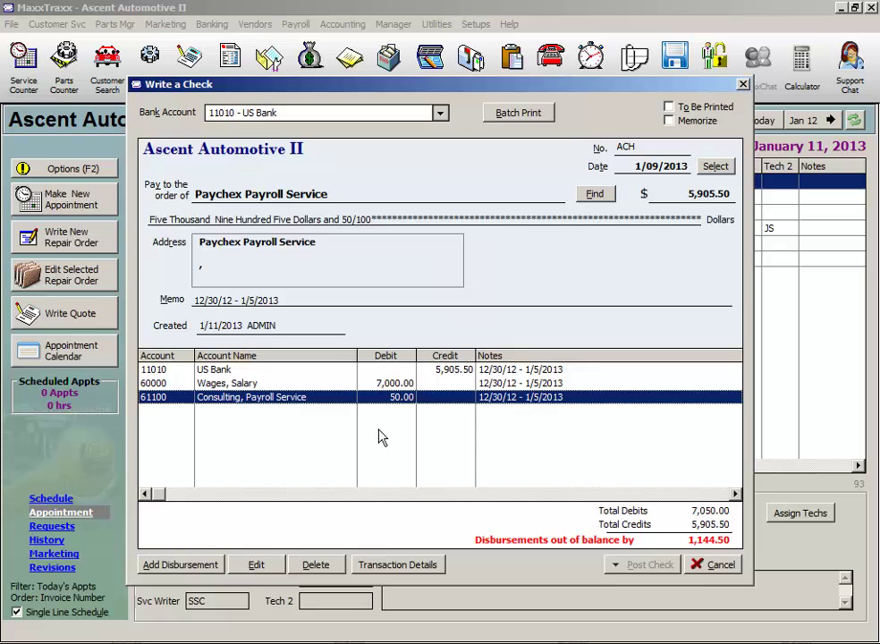
- Add a 60510 FICA - Employer disbursement line for 434
click(196, 568)
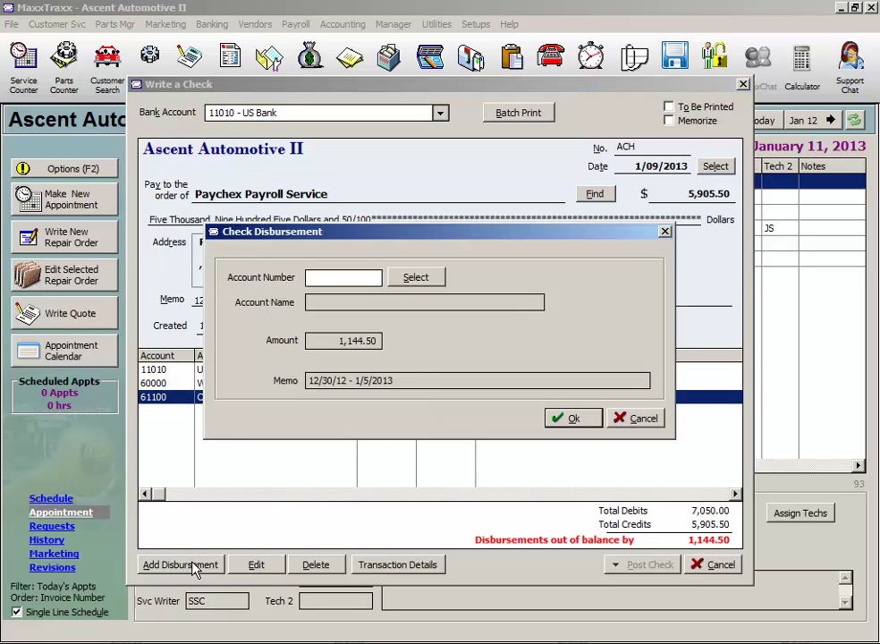
text(60510)
key(Tab)
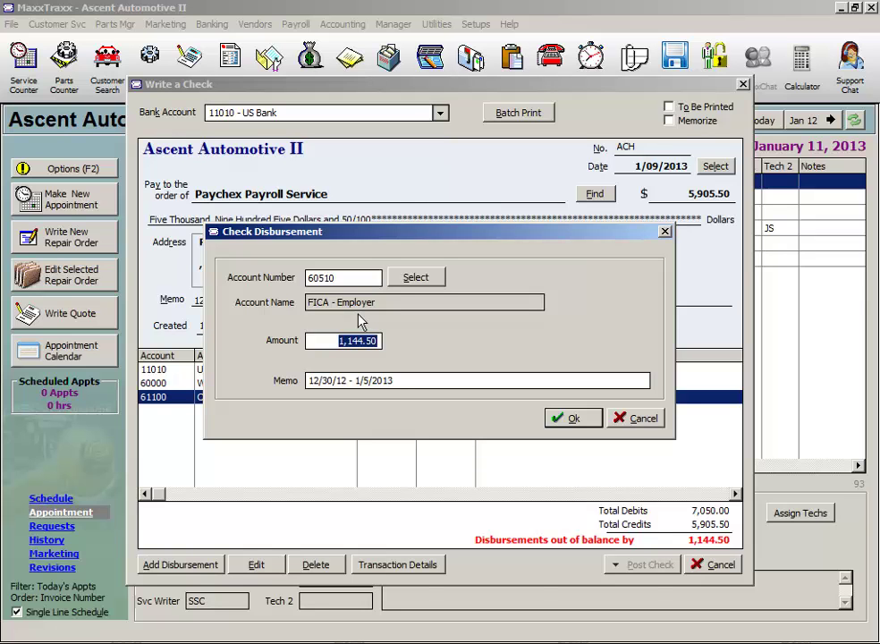
click(417, 281)
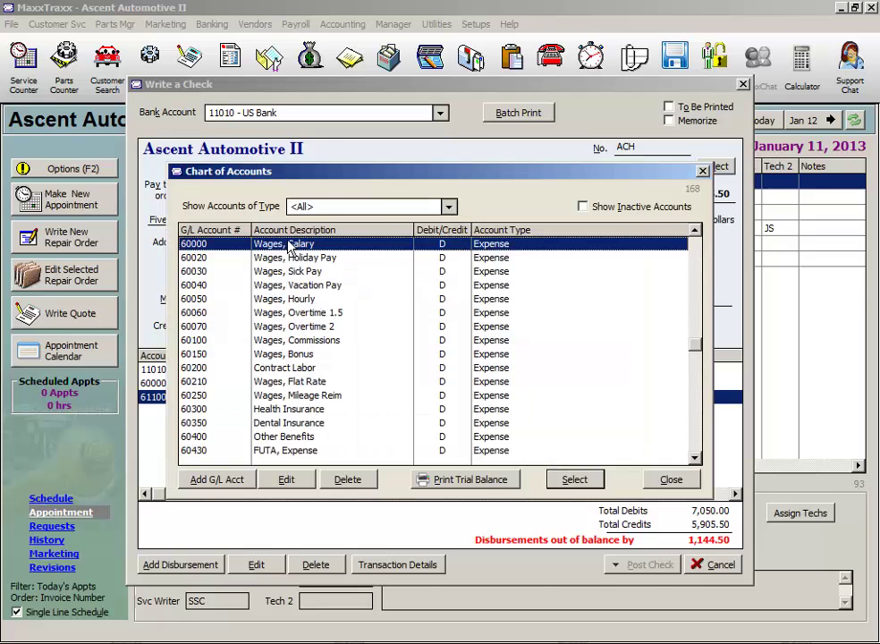
scroll(286, 303, down, 4)
double_click(287, 271)
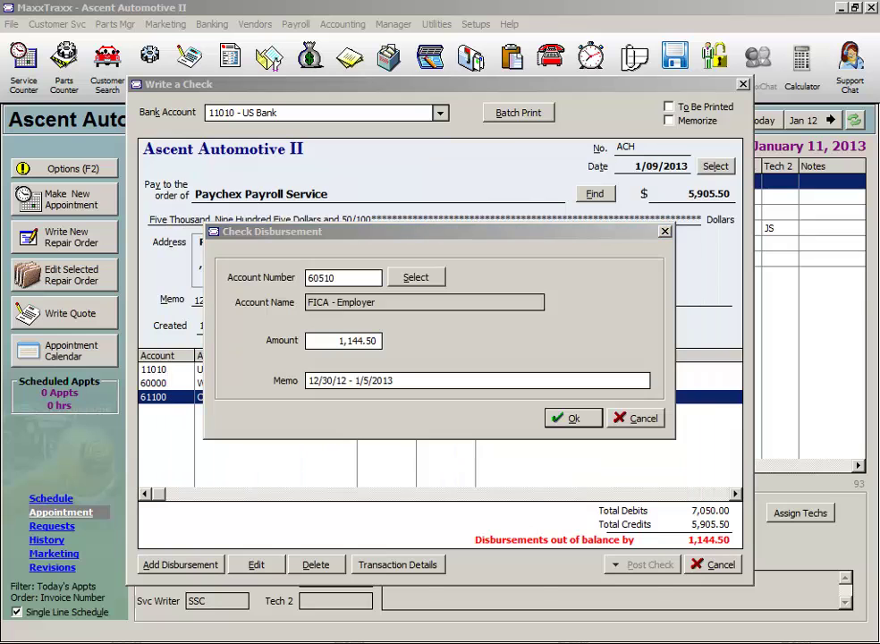
click(344, 340)
text(434)
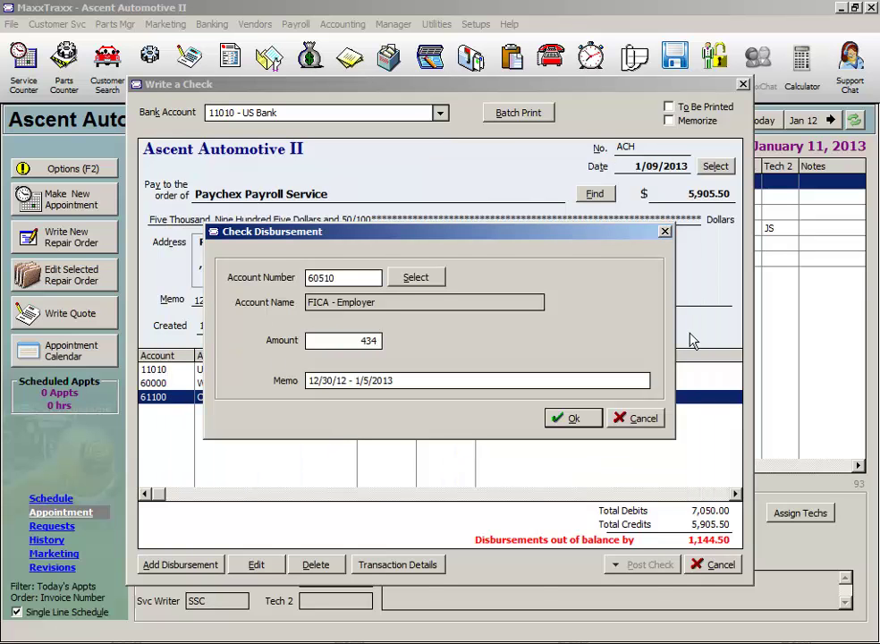
click(591, 418)
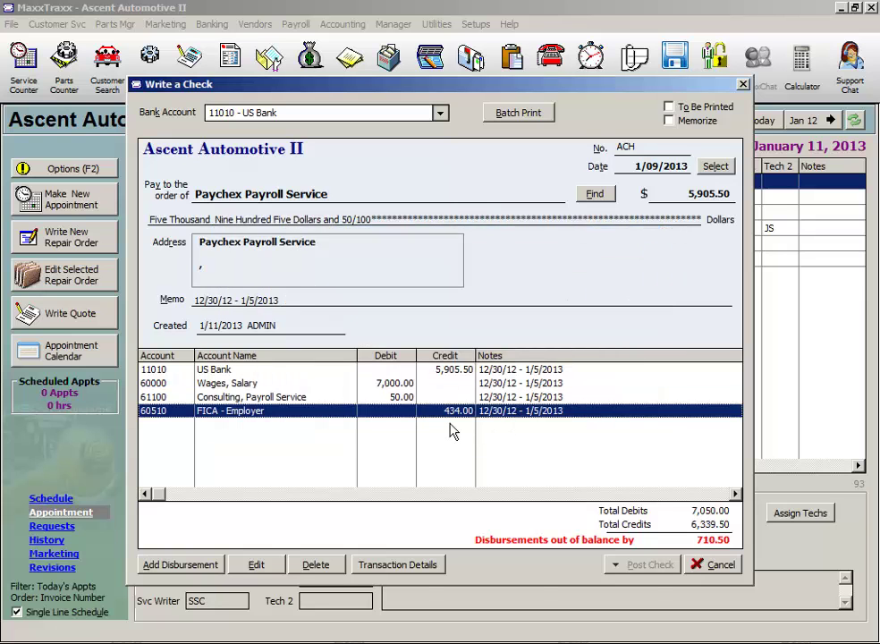
- Correct the FICA - Employer line to a 434.00 debit
double_click(397, 417)
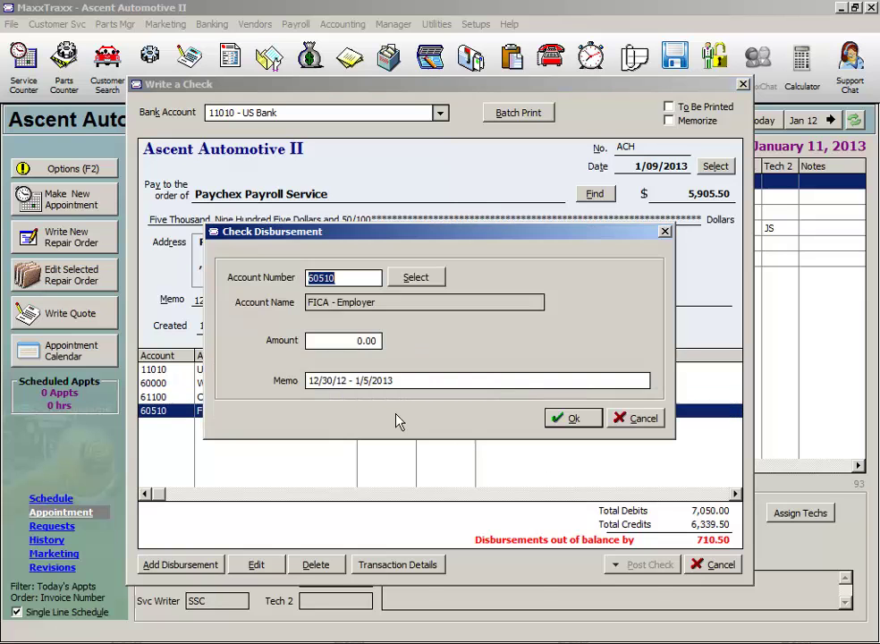
key(Tab)
text(434)
click(570, 418)
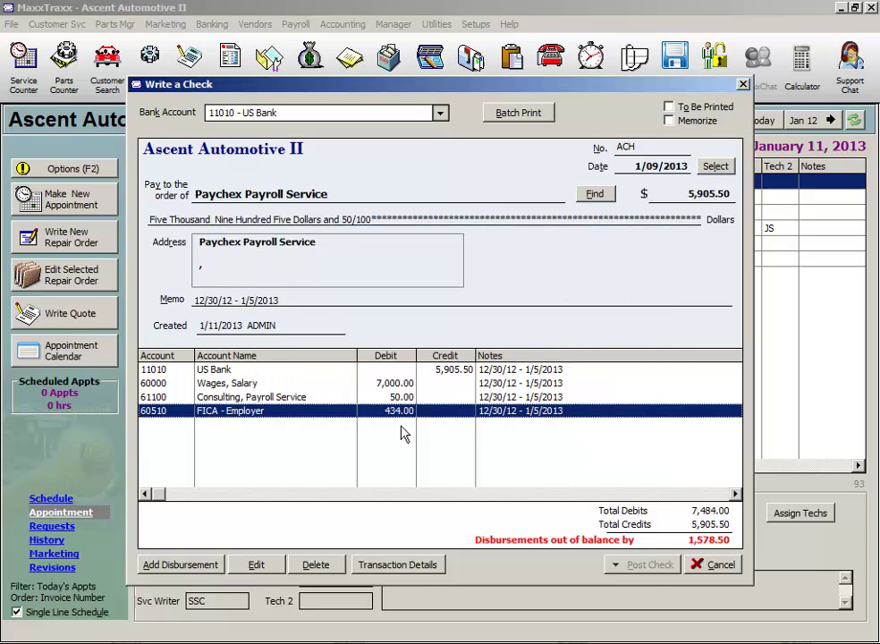
- Add a 60520 Medicare - Employer line for 101.50 from the chart of accounts
click(188, 572)
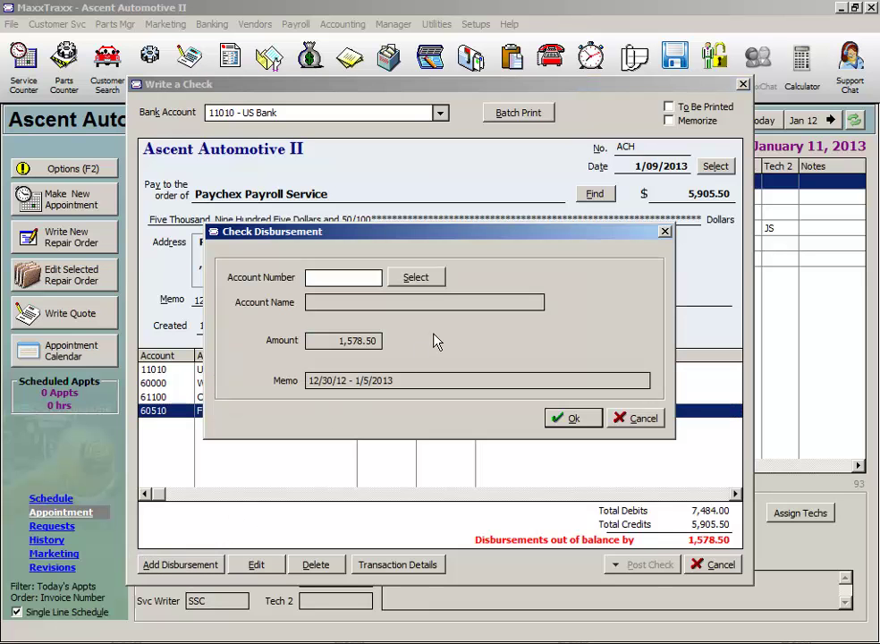
text(6)
click(416, 278)
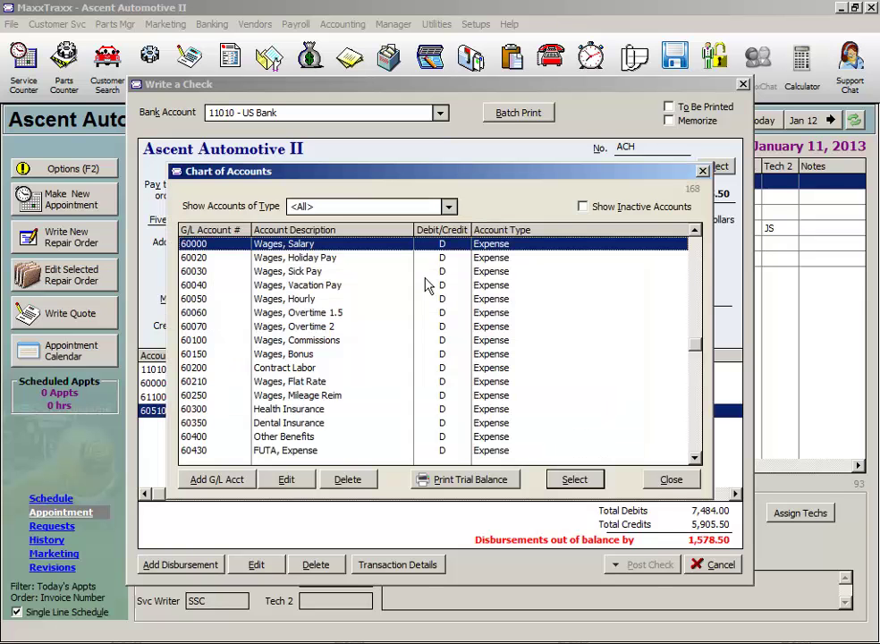
click(696, 460)
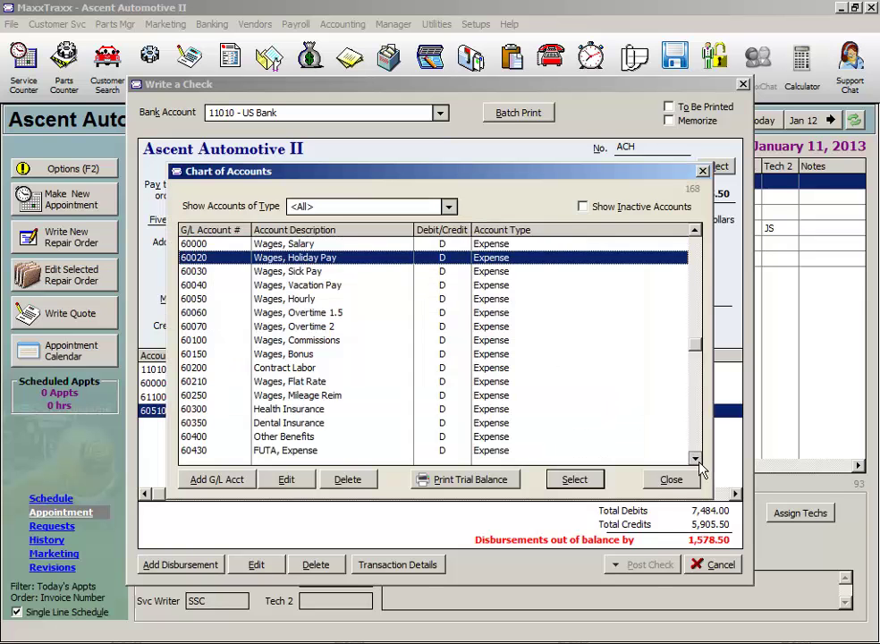
click(697, 460)
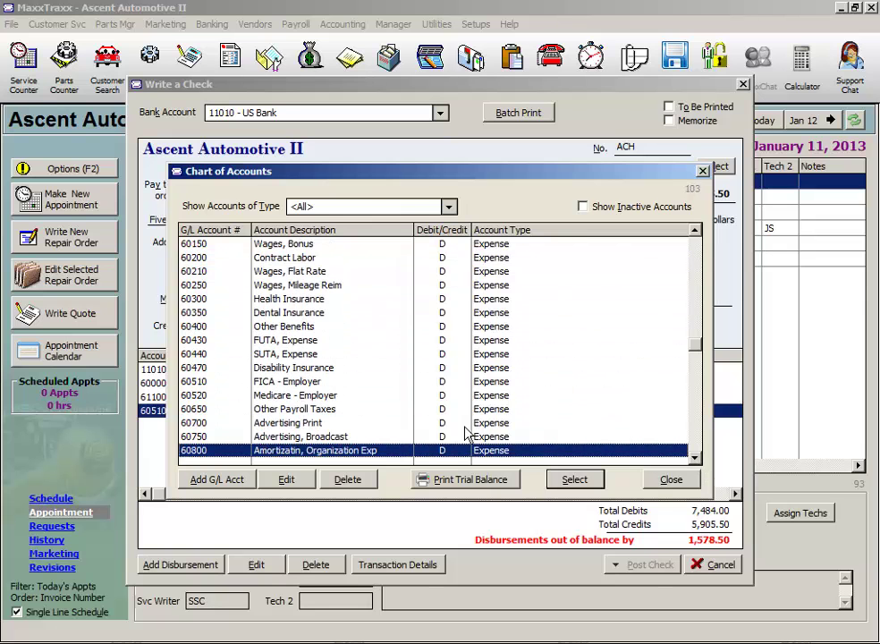
click(315, 397)
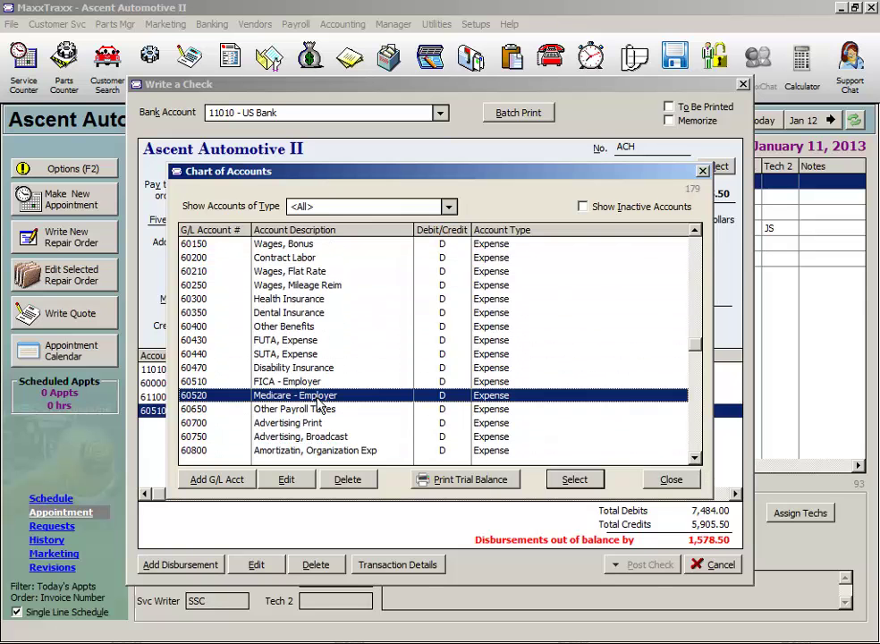
click(573, 481)
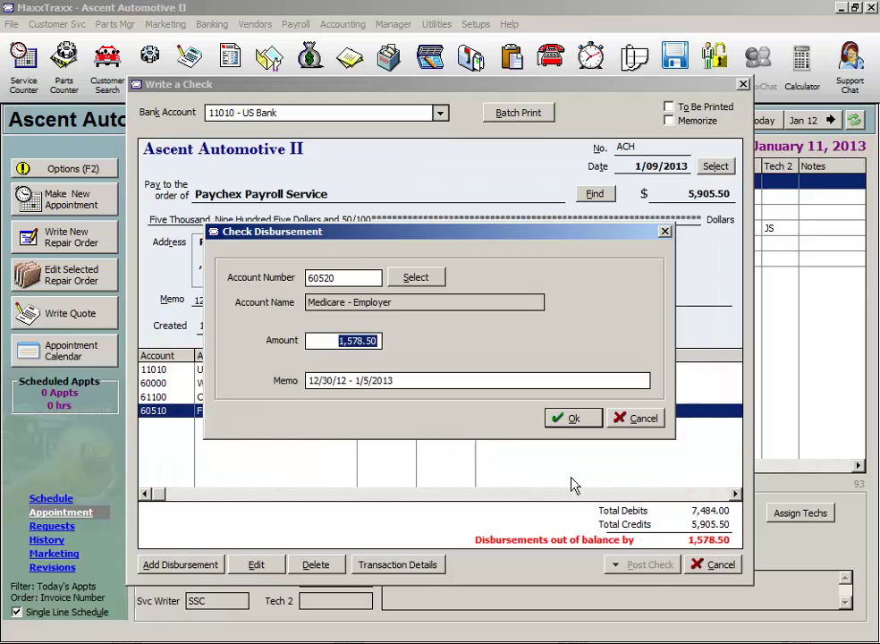
text(101.50)
click(588, 420)
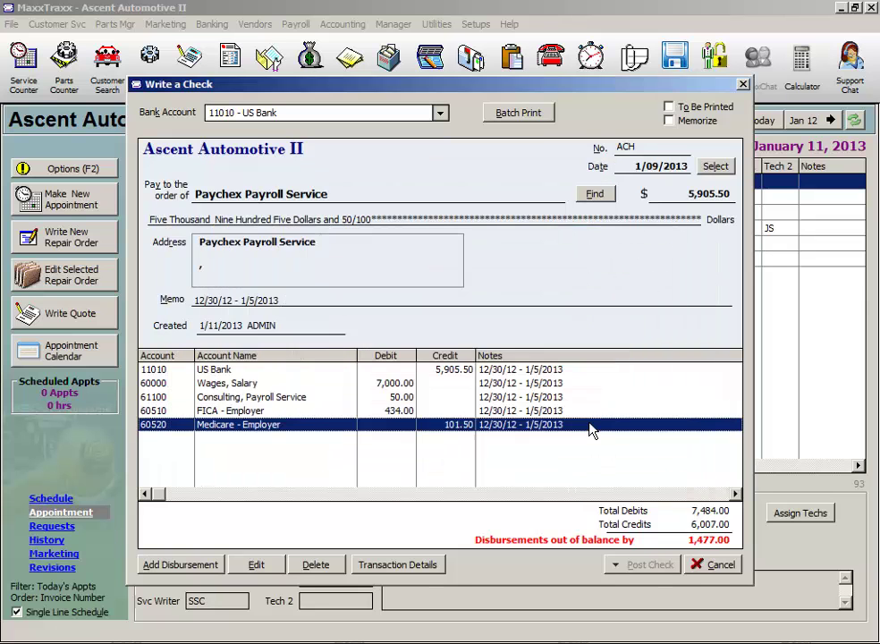
- Correct the Medicare - Employer line to a 101.50 debit and review the other lines
double_click(436, 425)
click(359, 340)
text(101.50)
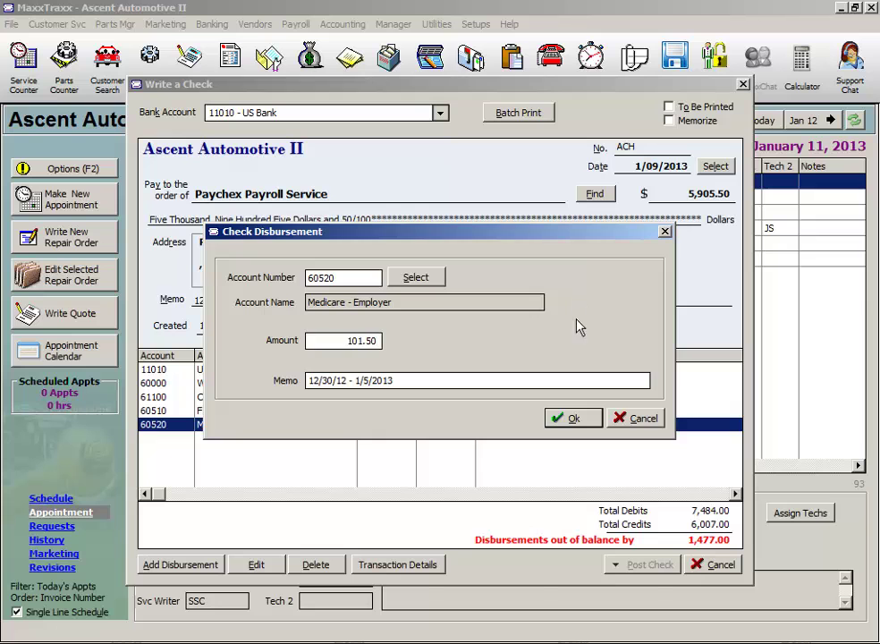
click(571, 421)
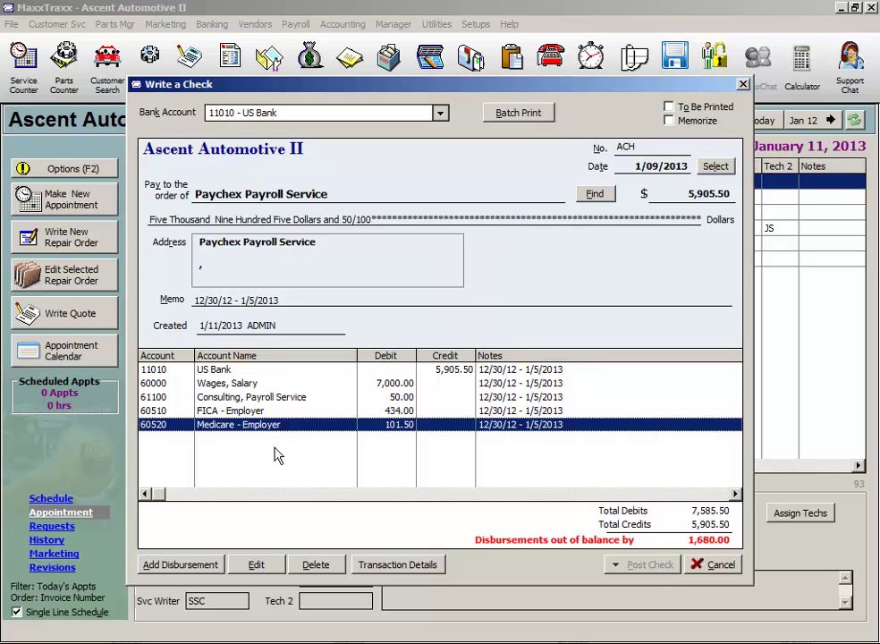
click(252, 386)
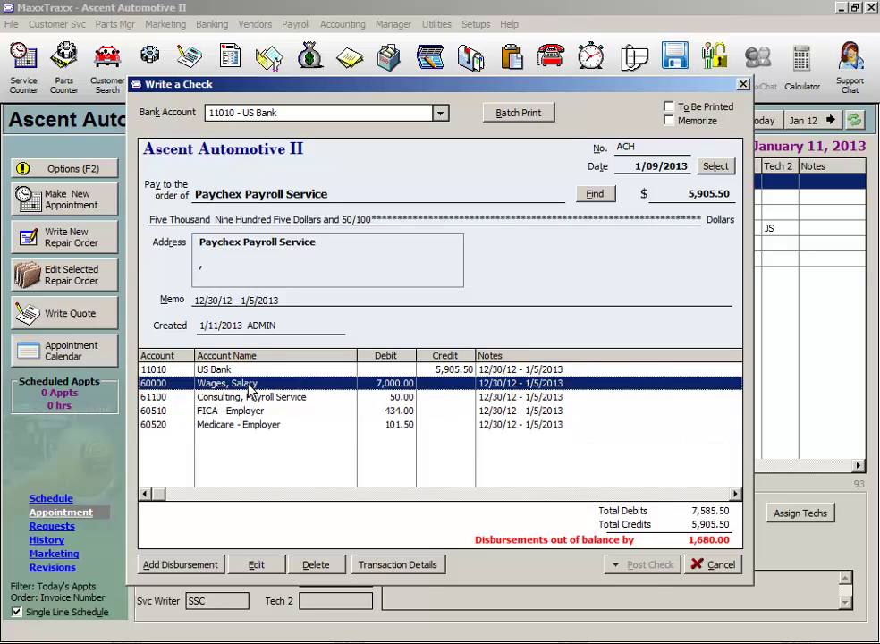
click(460, 370)
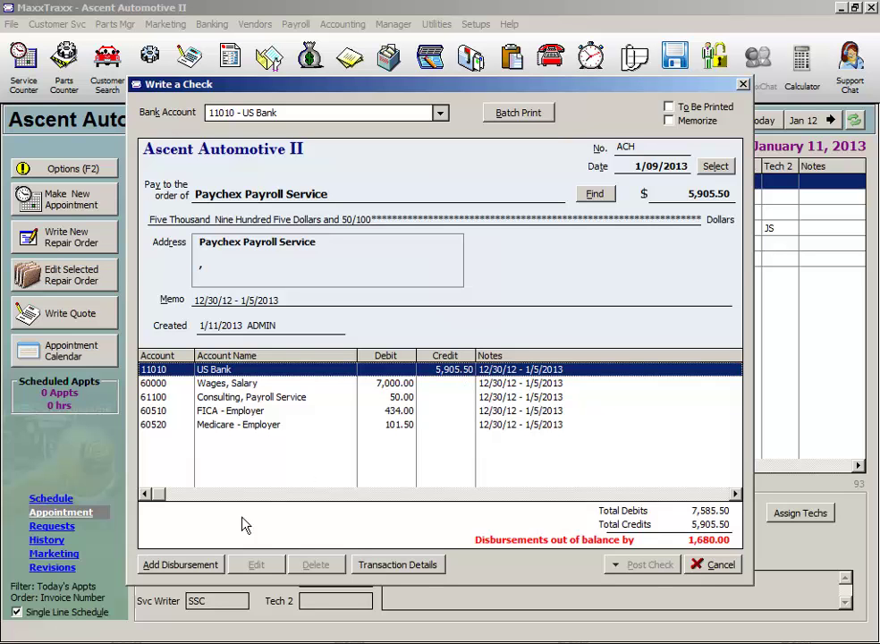
- Add a 60430 FUTA, Expense line and correct it to a 42.00 debit
click(194, 568)
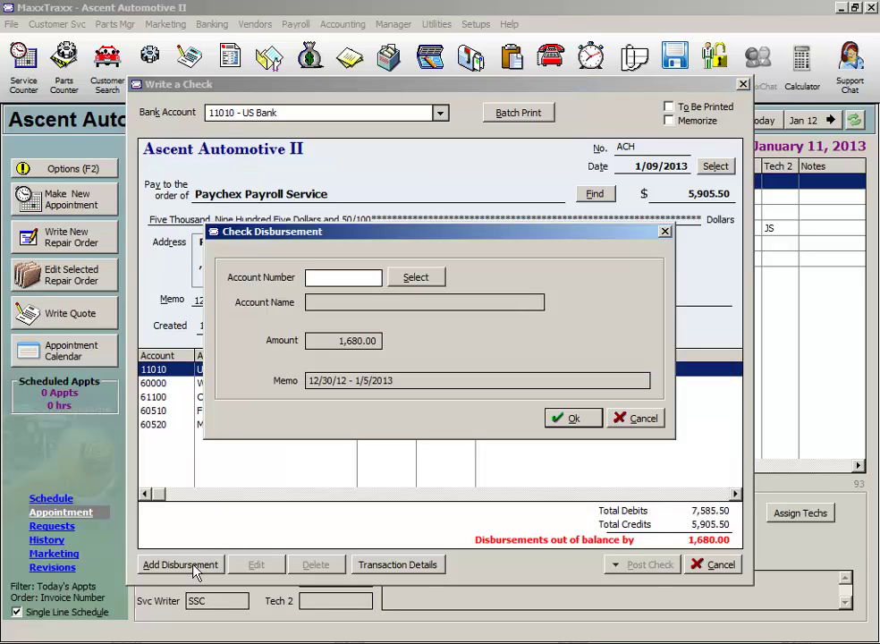
text(60430)
key(Tab)
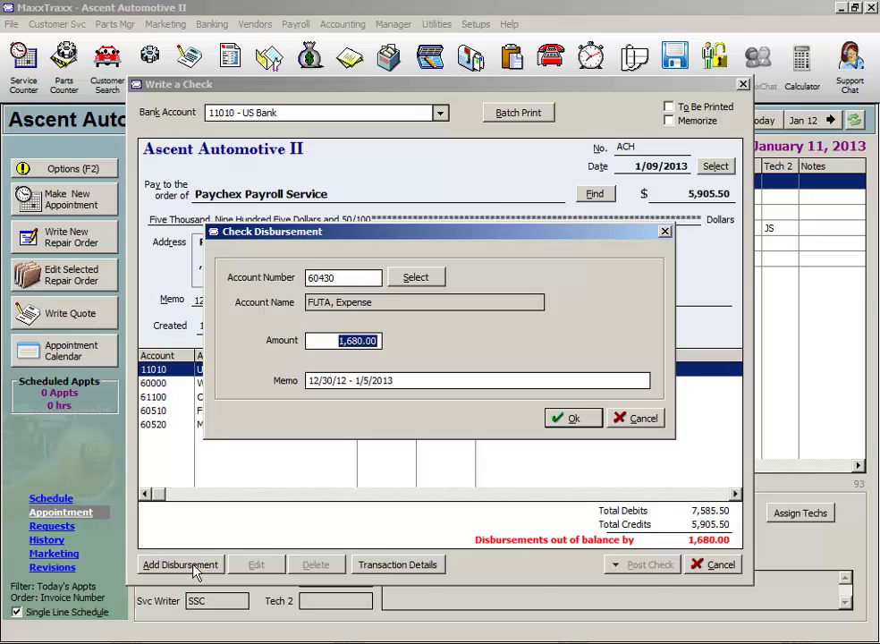
text(42)
click(573, 419)
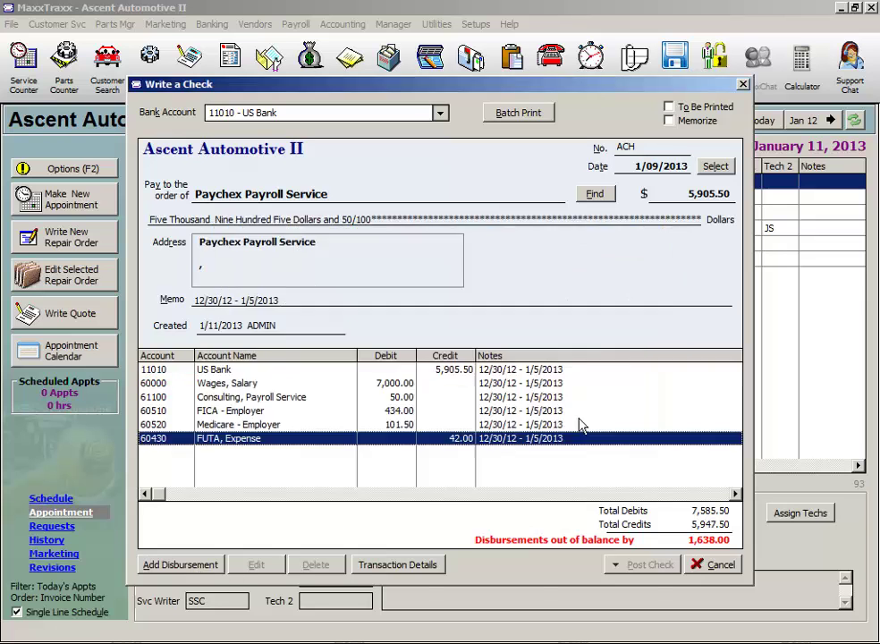
double_click(450, 444)
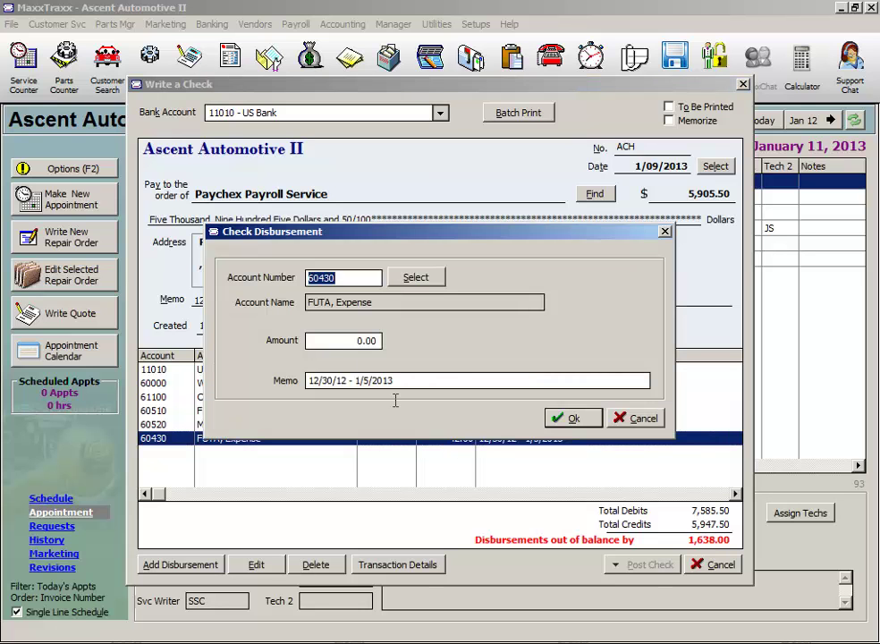
key(Tab)
text(42)
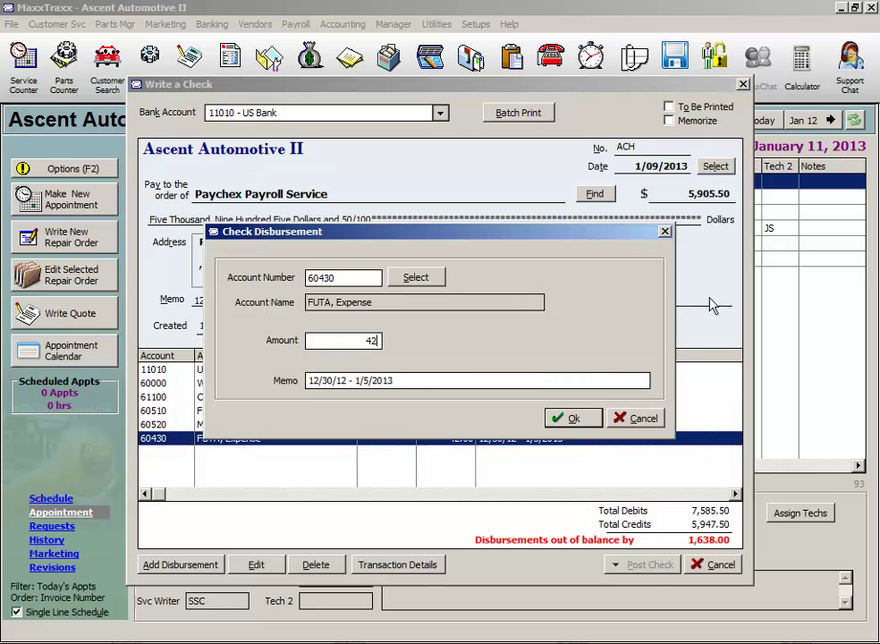
click(588, 426)
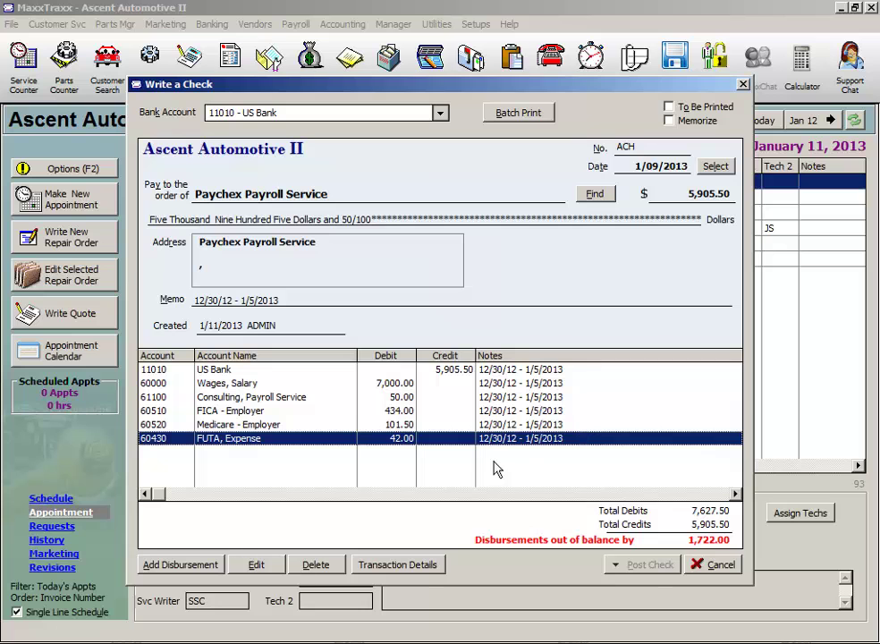
- Add a 60440 SUTA, Expense line and correct it to a 378.00 debit
click(196, 573)
text(60440)
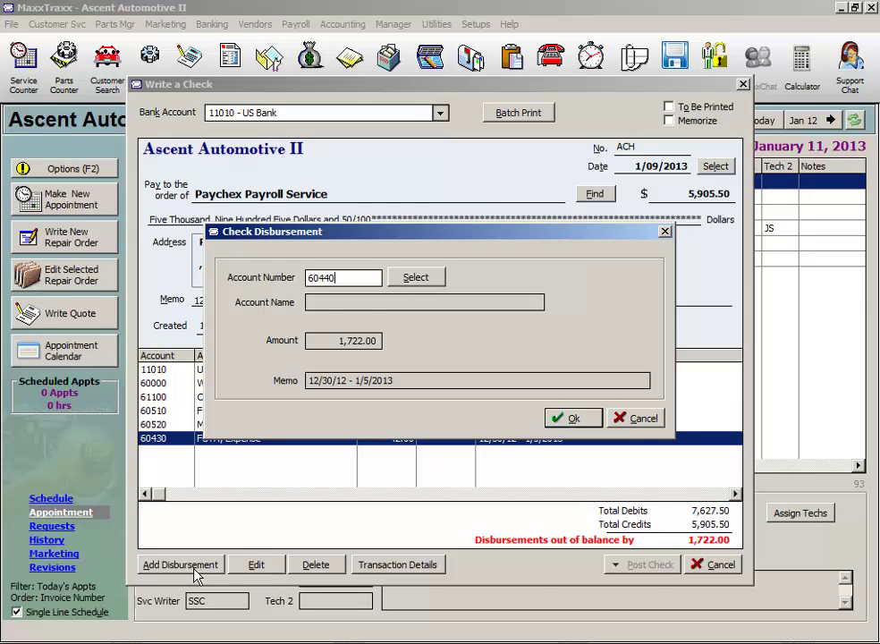
key(Tab)
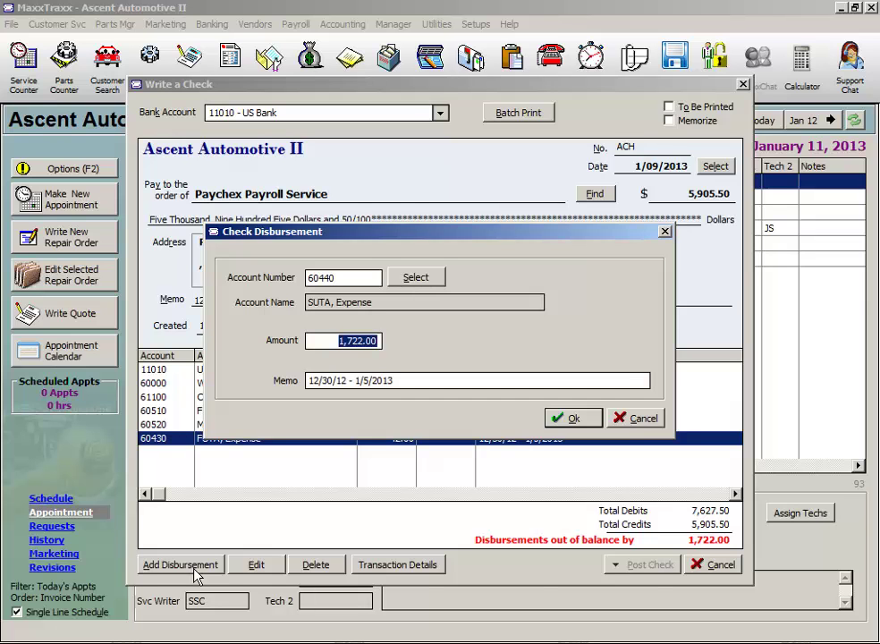
text(378)
key(Tab)
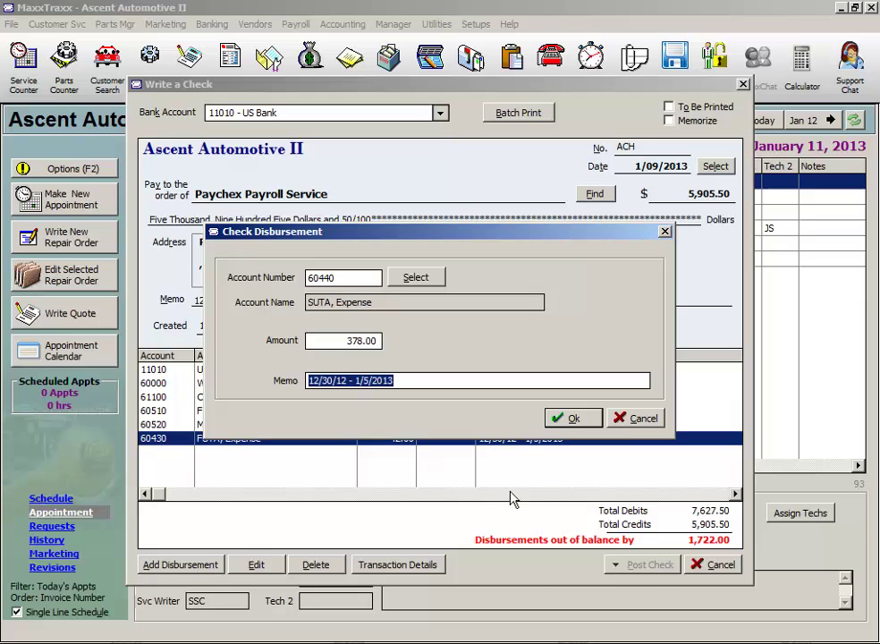
click(578, 421)
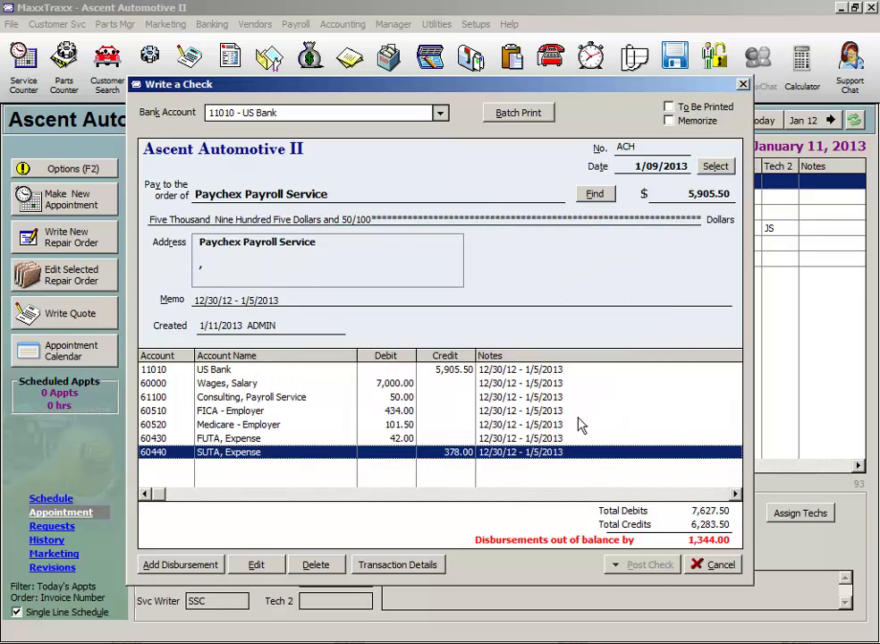
double_click(446, 456)
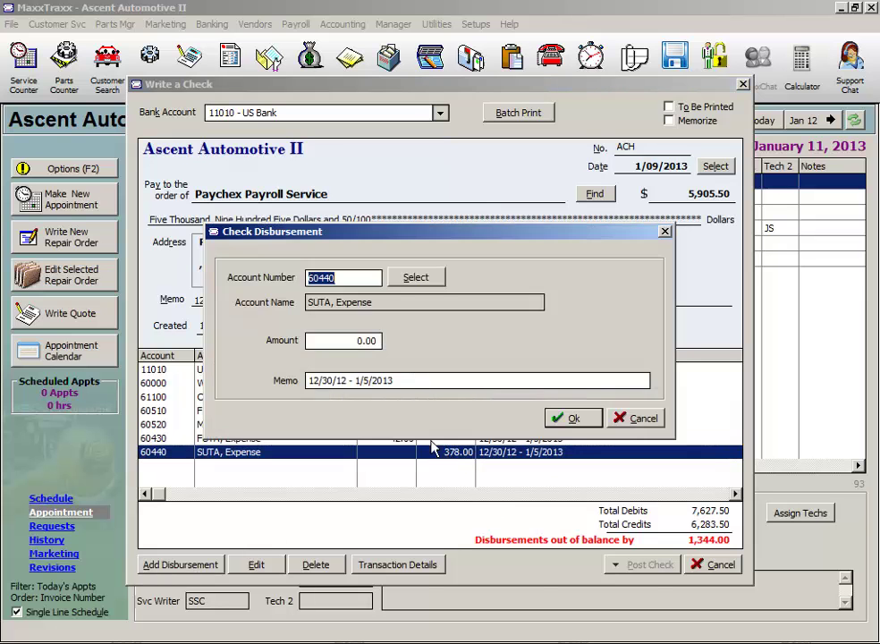
click(345, 338)
text(378)
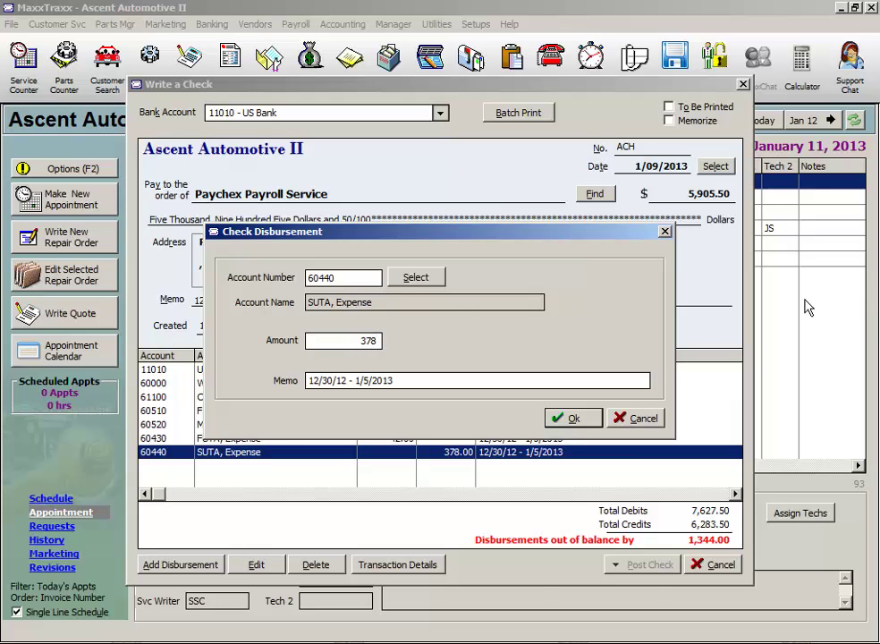
click(565, 422)
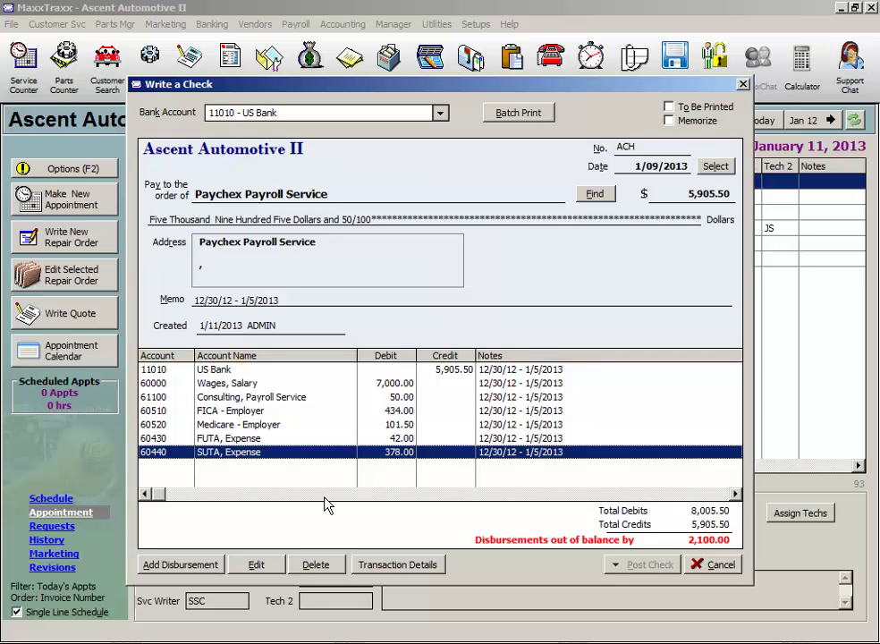
- Add a 23530 Accrued Payroll line crediting 1,750.00 to the check
click(207, 566)
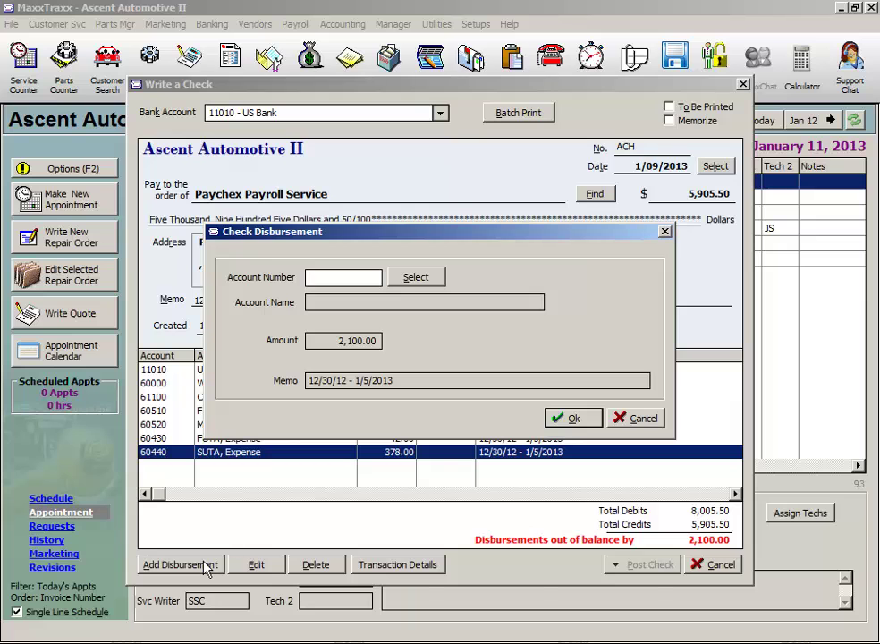
text(23530)
key(Tab)
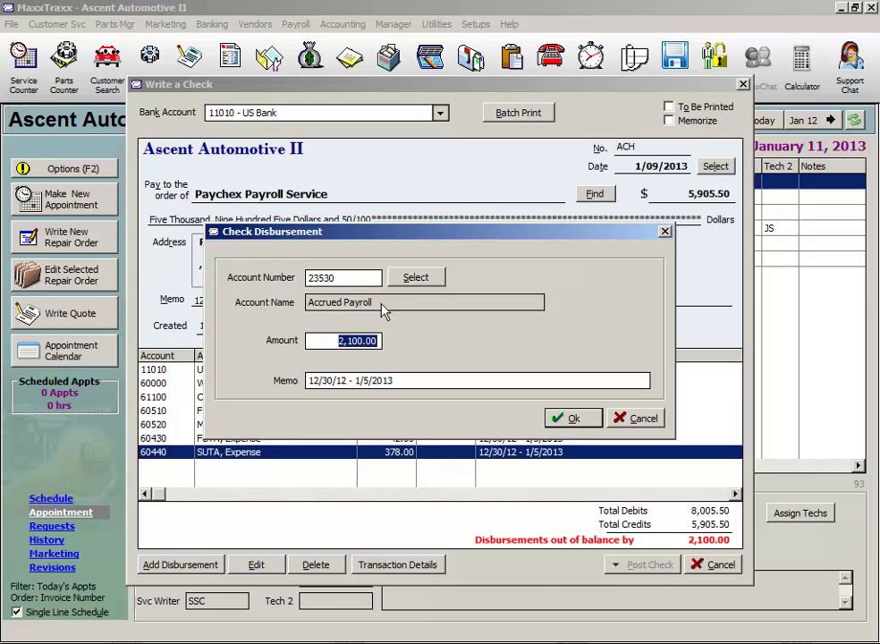
text(1750)
key(Tab)
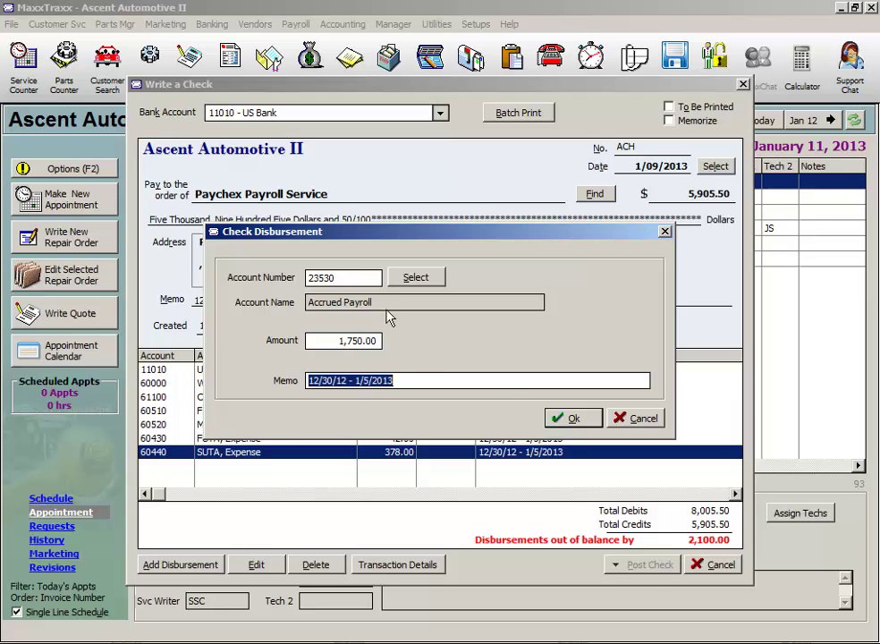
click(569, 419)
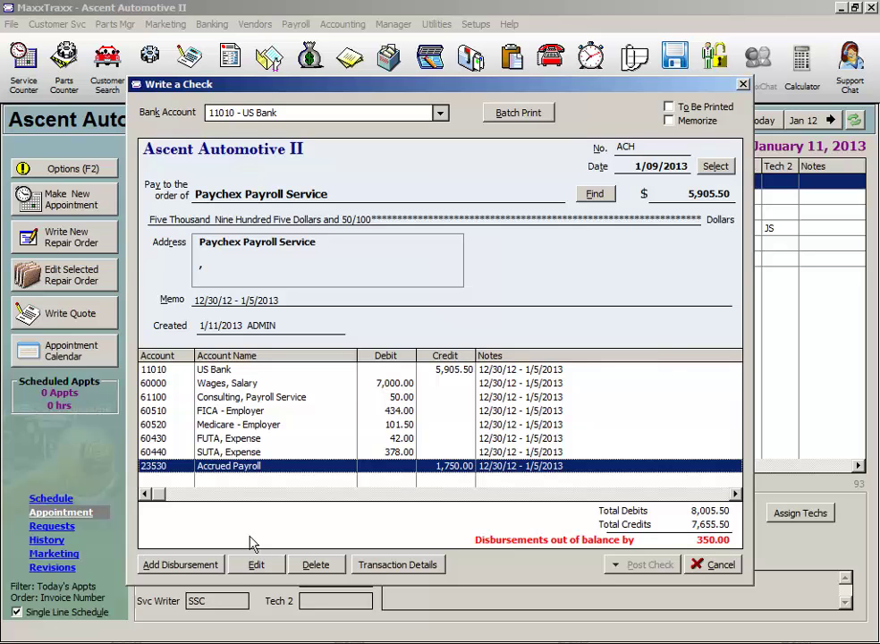
- Add a 150.00 disbursement line to account 23540 Garnishment on the Paychex check
click(187, 564)
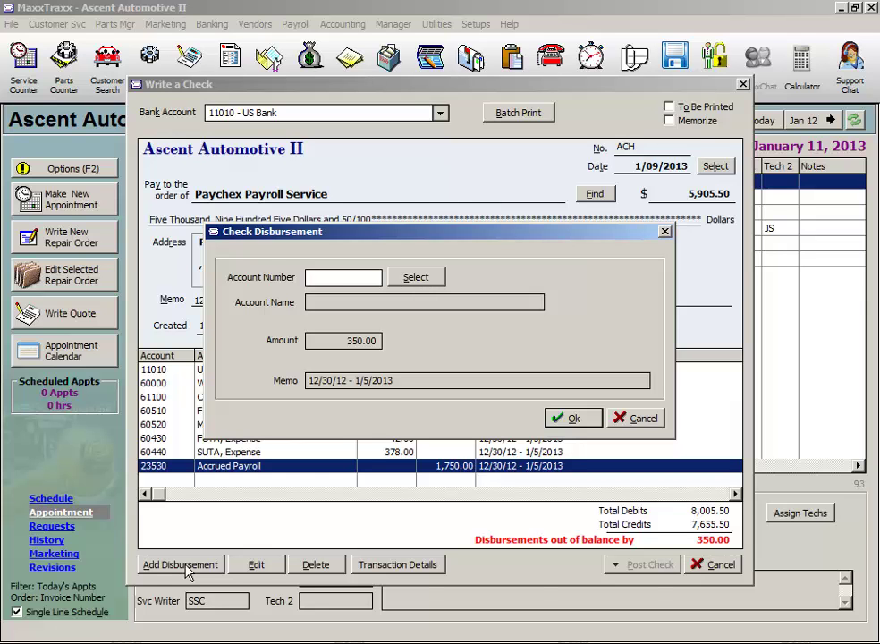
text(23540)
key(Tab)
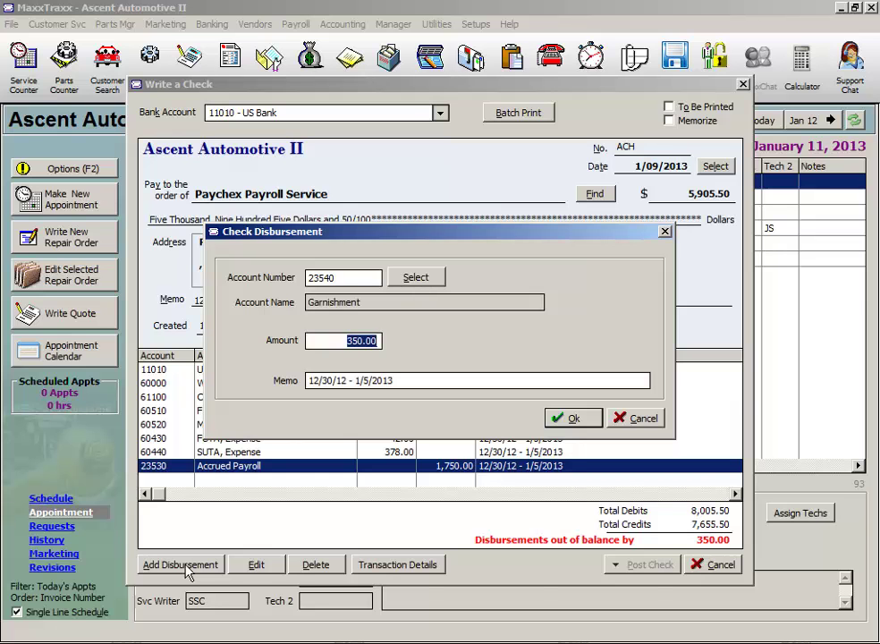
text(150)
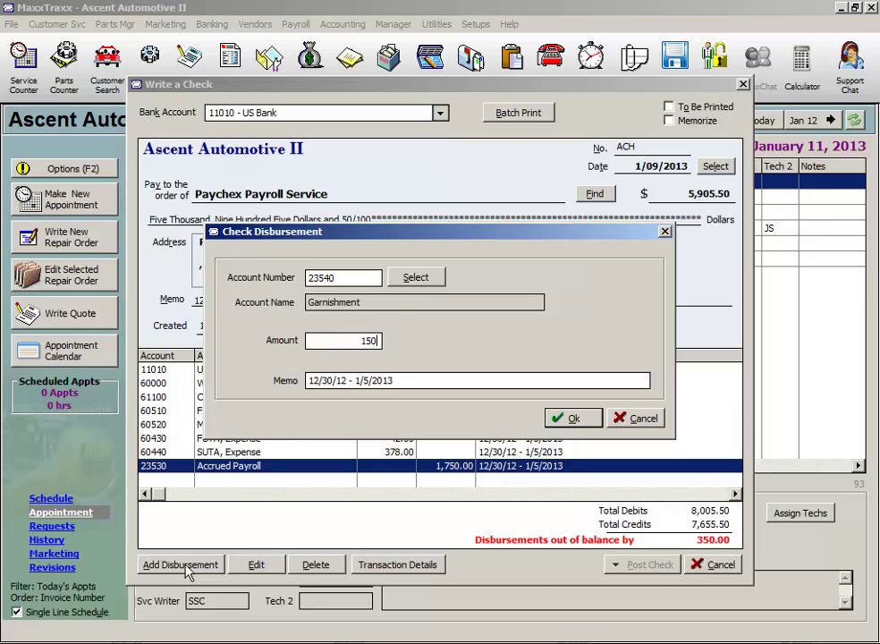
click(589, 419)
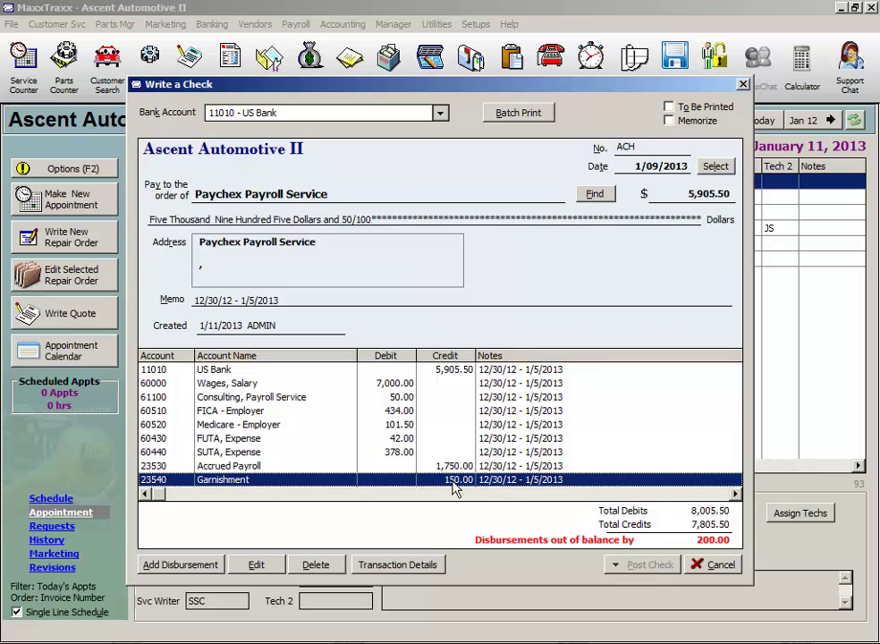
click(396, 385)
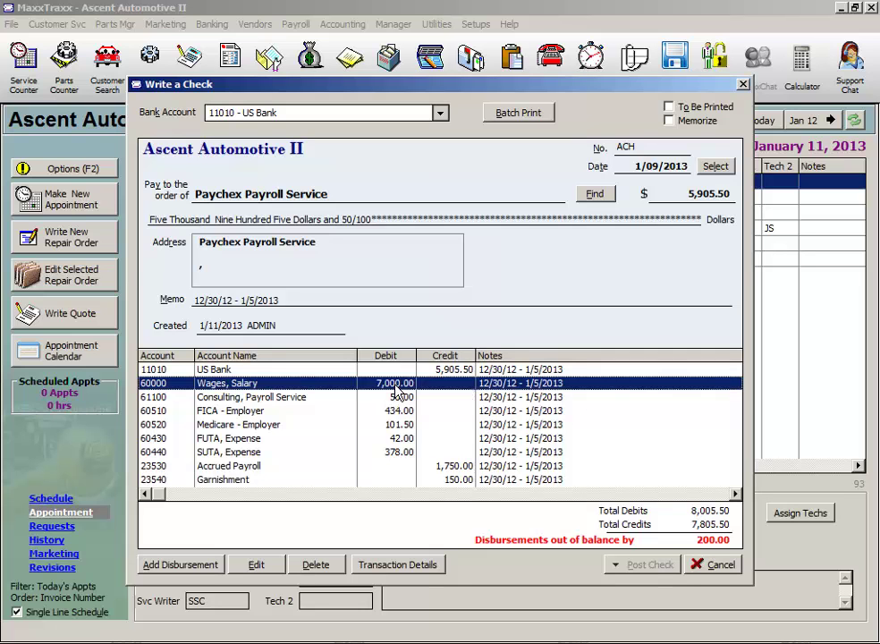
click(446, 480)
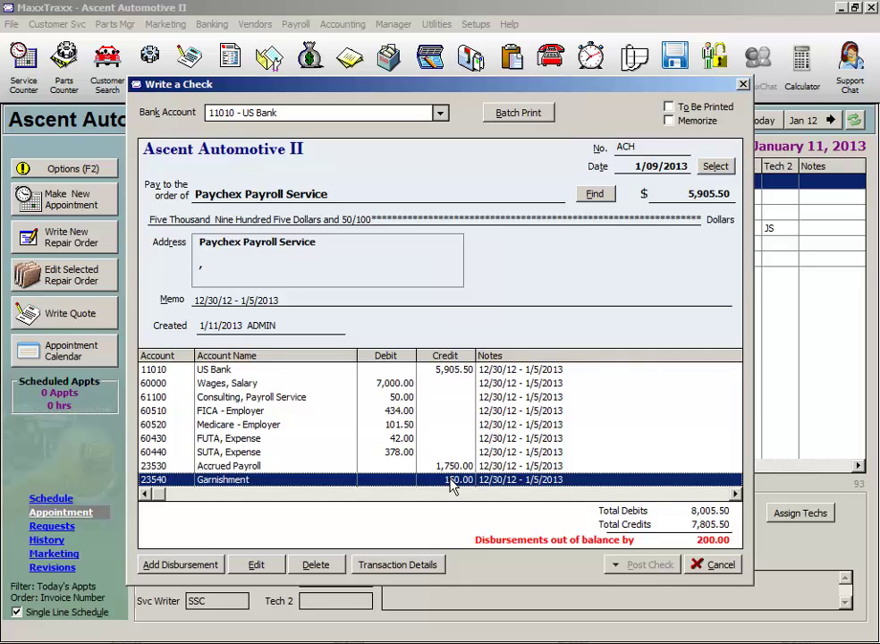
- Accept the prefilled 200.00 line to 64200 Insurance, Health, bringing credits to 8,005.50
click(205, 566)
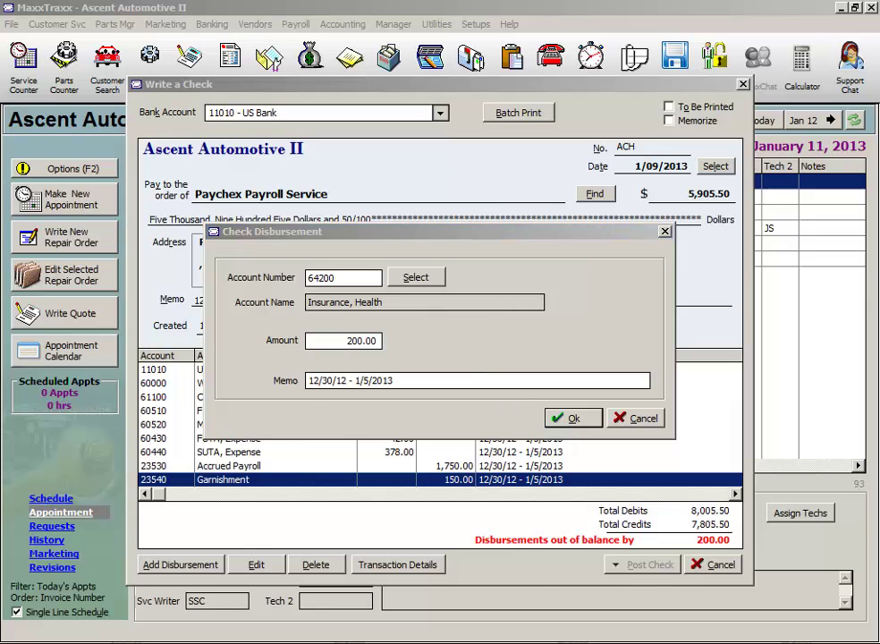
click(573, 419)
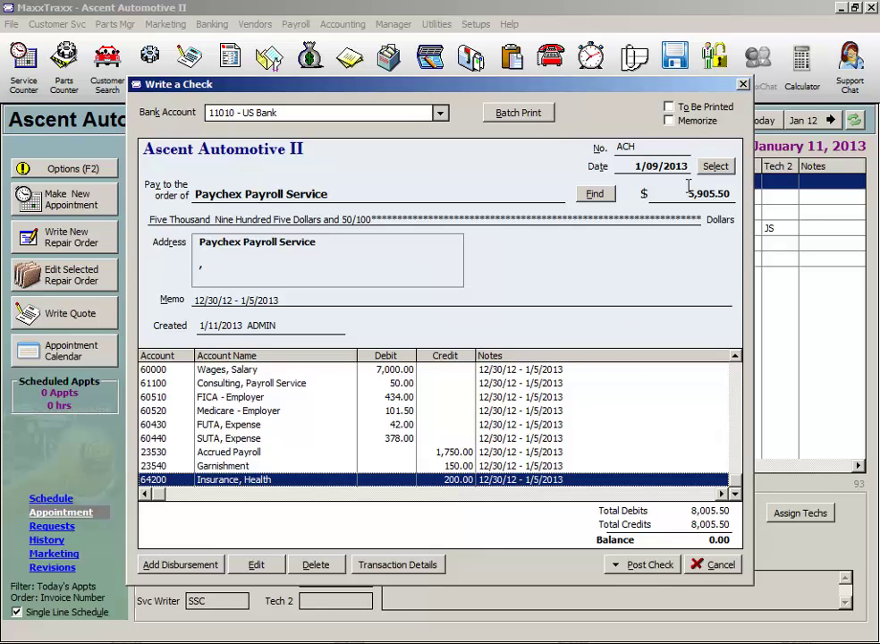
drag(689, 193, 754, 208)
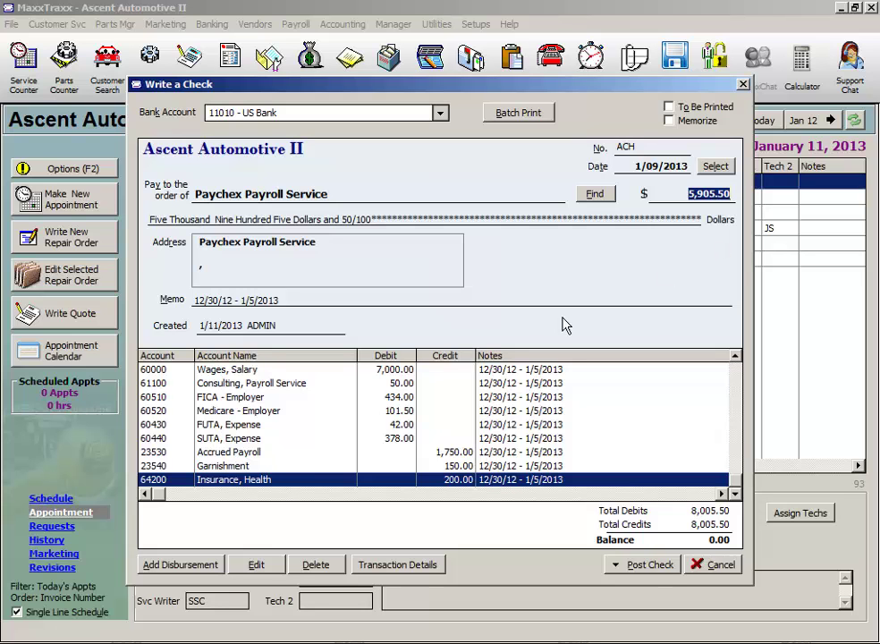
click(245, 410)
key(Down)
click(243, 441)
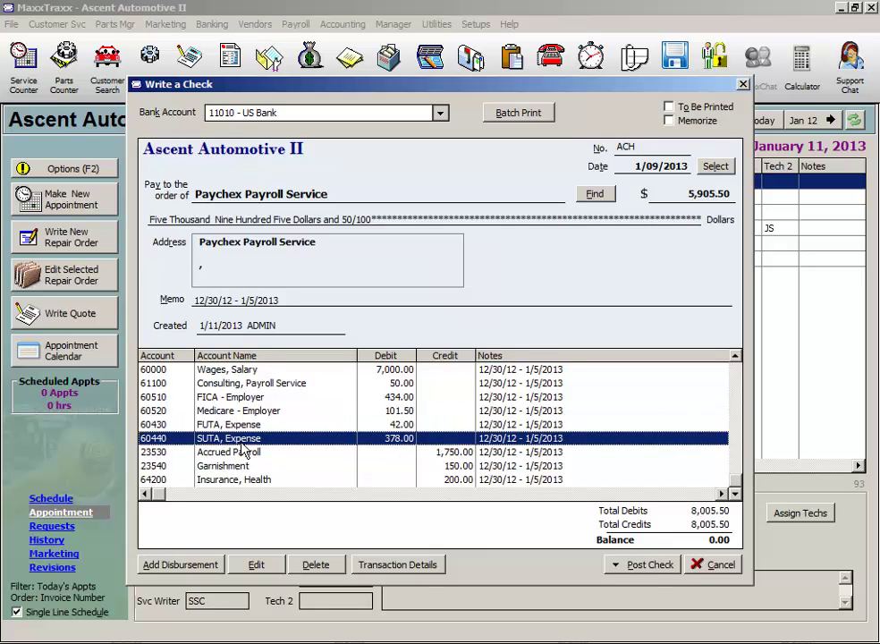
click(150, 452)
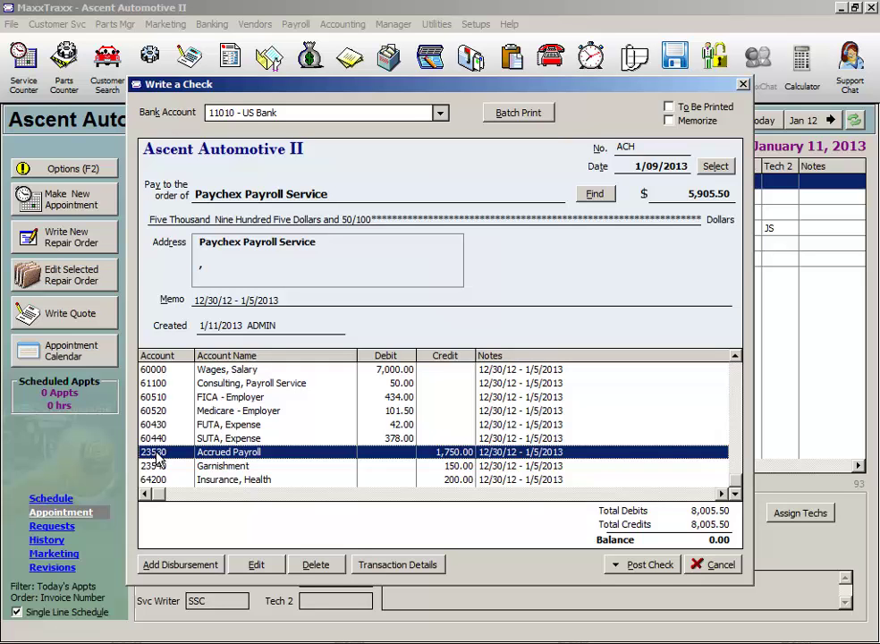
click(179, 565)
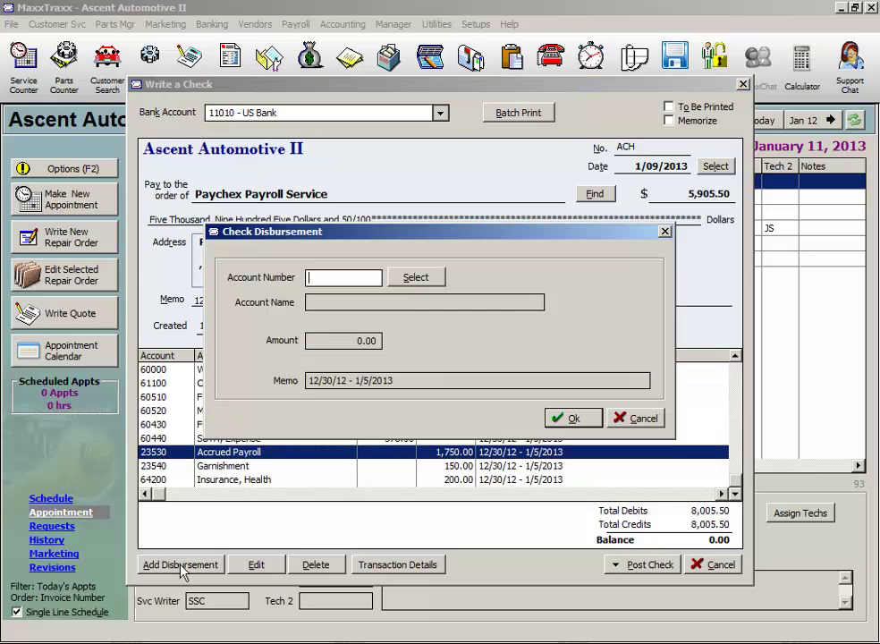
click(416, 278)
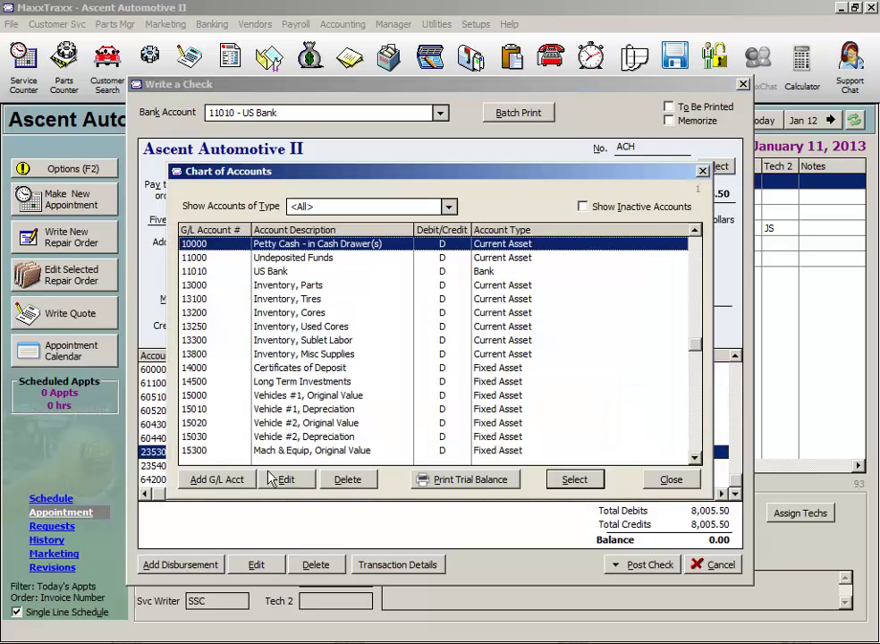
click(220, 481)
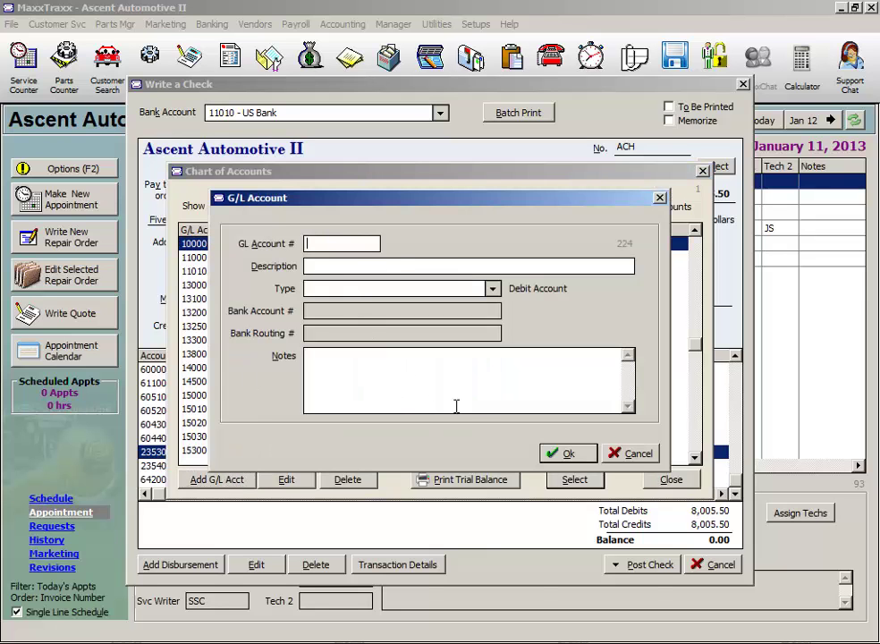
click(634, 454)
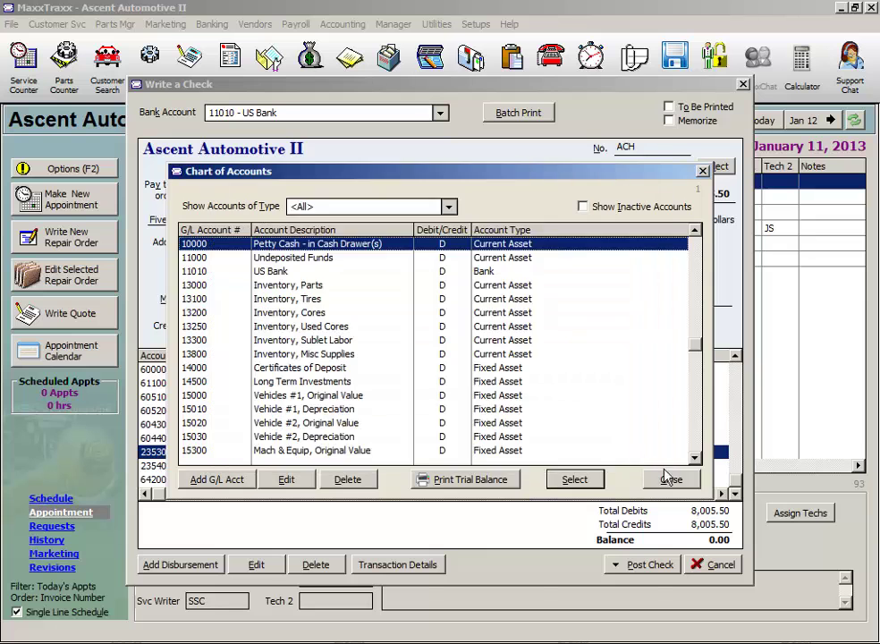
click(669, 480)
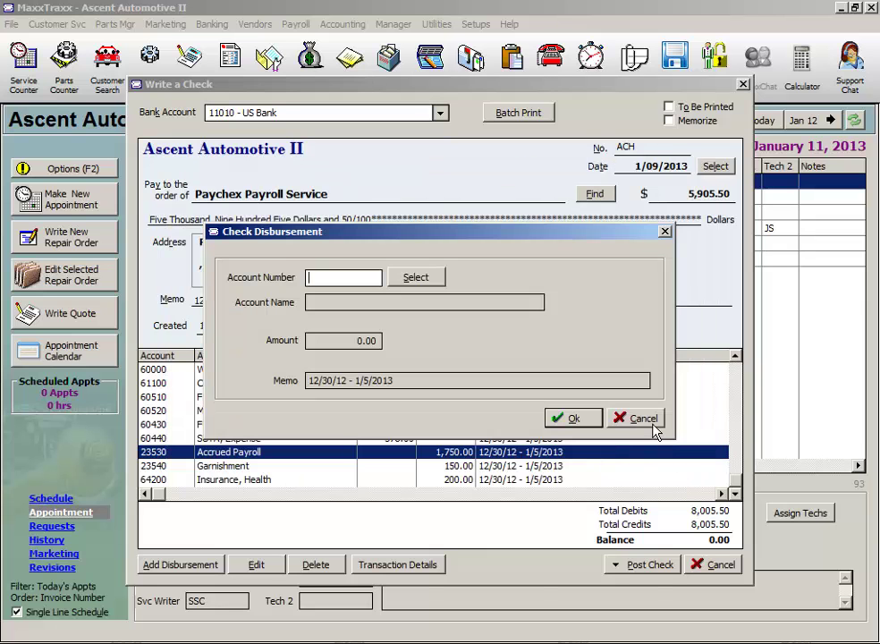
click(646, 420)
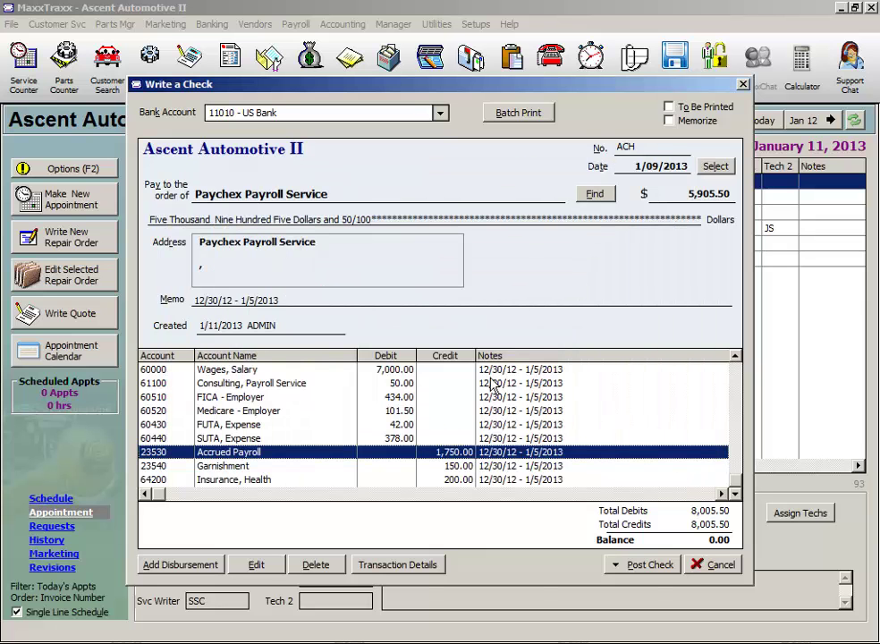
- Mark the Paychex check to be memorized and review its 5,905.50 total and distribution lines
click(670, 120)
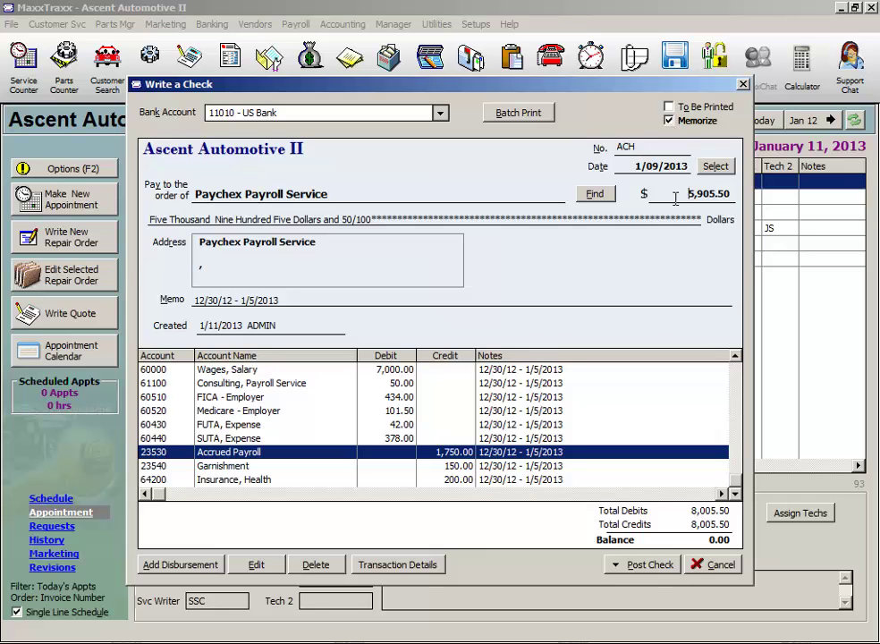
drag(687, 193, 739, 201)
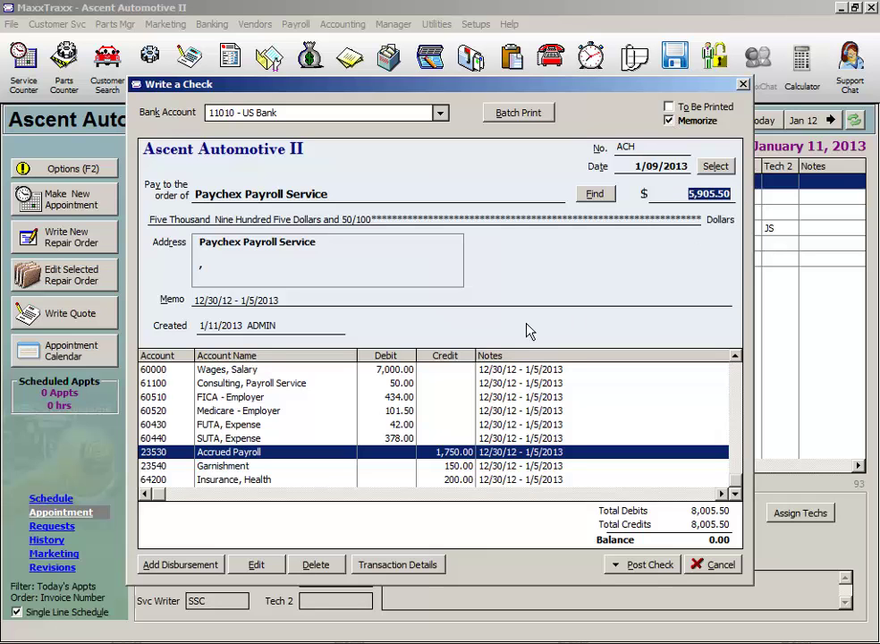
click(398, 367)
click(402, 384)
click(401, 396)
click(402, 410)
click(401, 424)
click(402, 438)
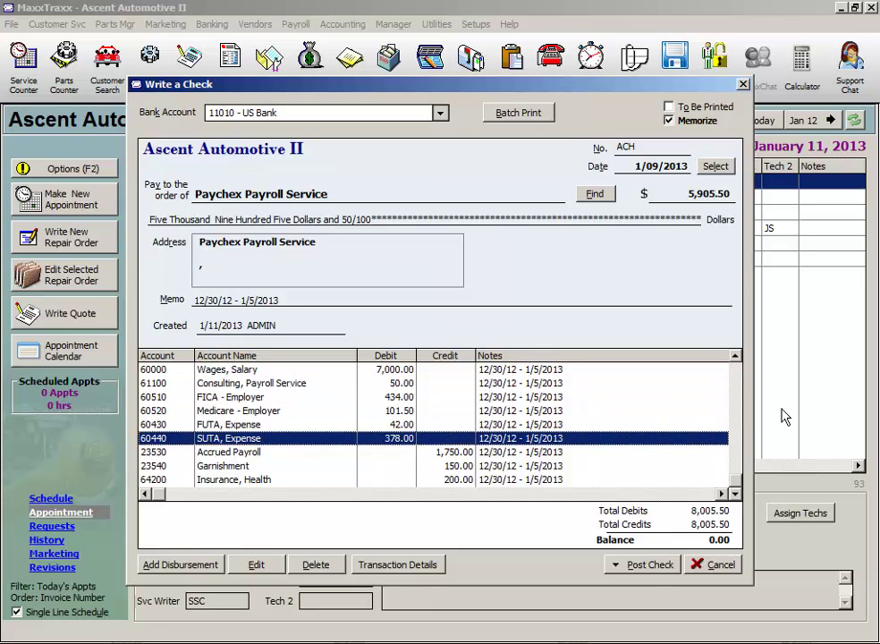
click(735, 357)
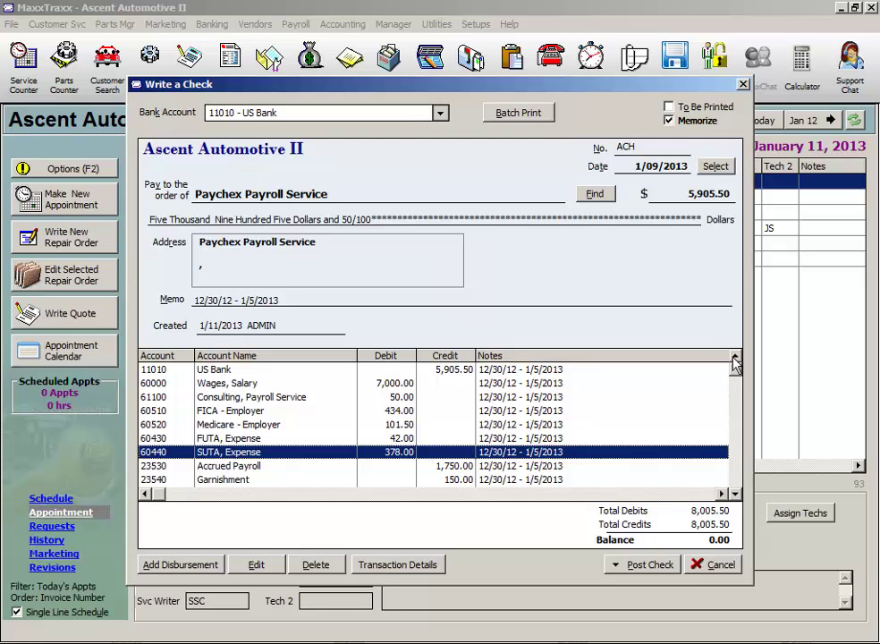
click(246, 466)
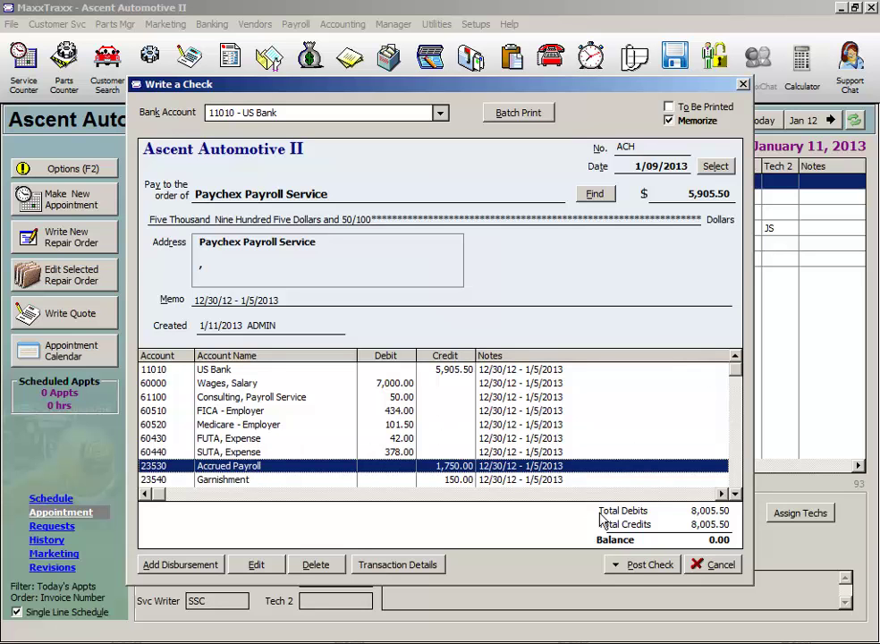
- Post and close the check, accepting the duplicate ACH number warning
click(640, 567)
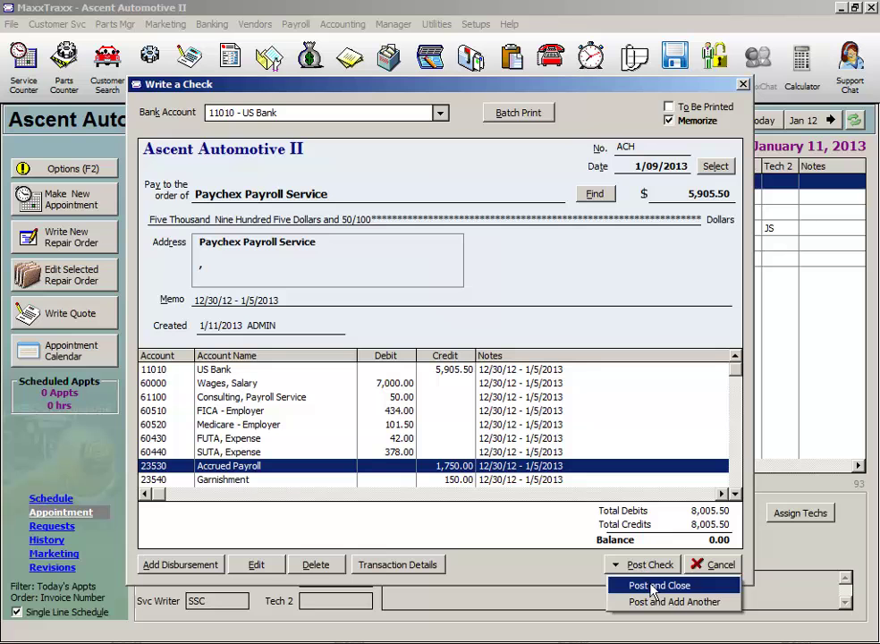
click(655, 587)
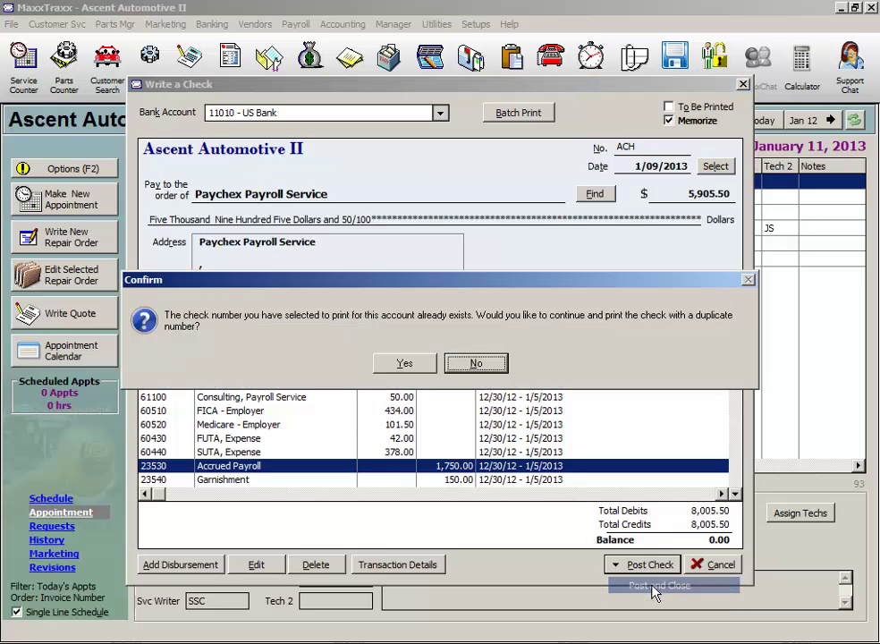
click(421, 364)
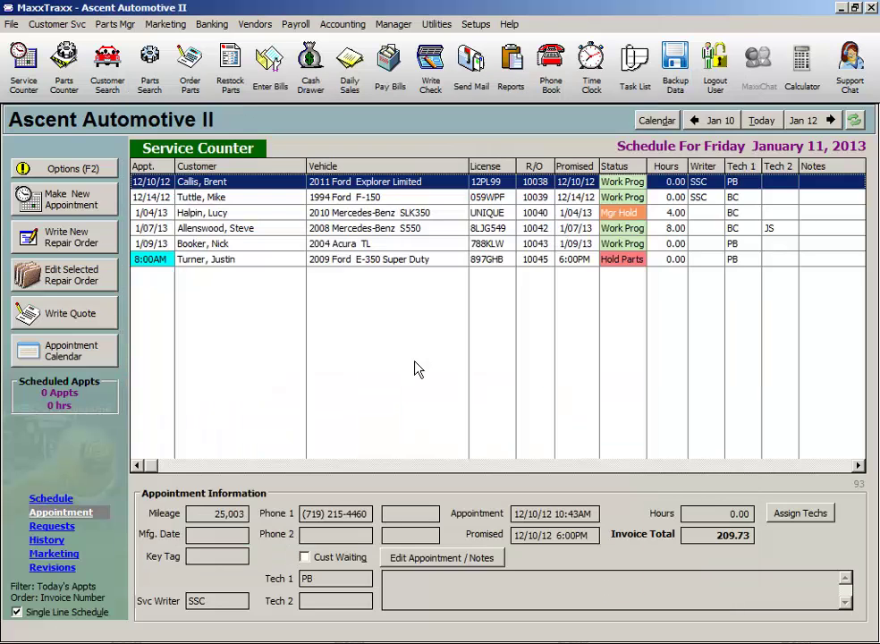
- Start a new US Bank check with only employees listed as payees, and select the employee
click(424, 72)
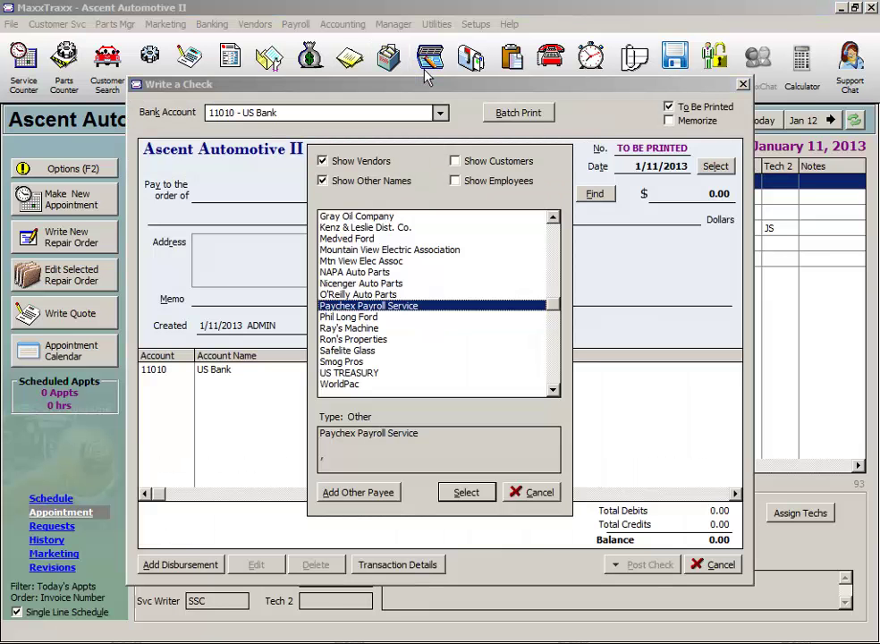
click(454, 182)
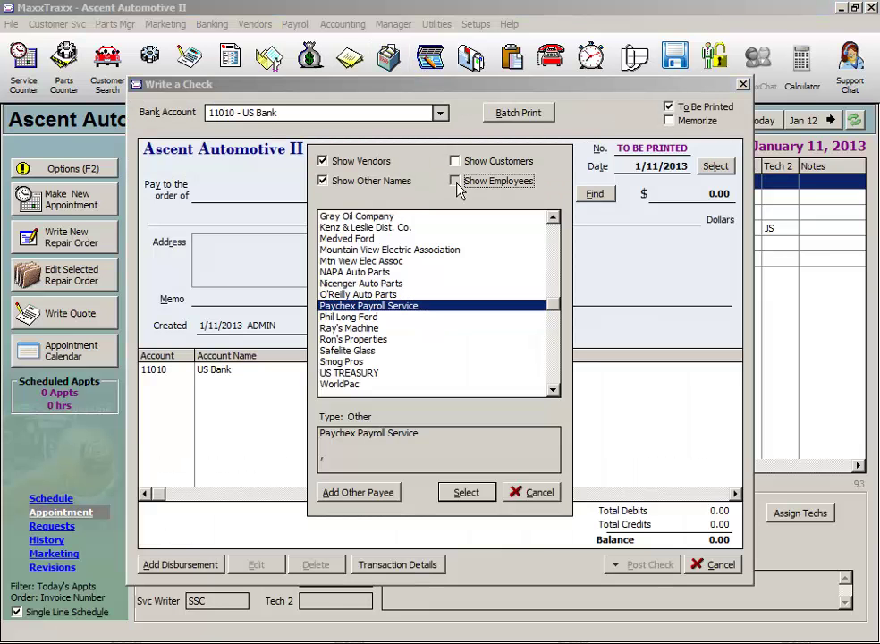
click(322, 161)
click(324, 182)
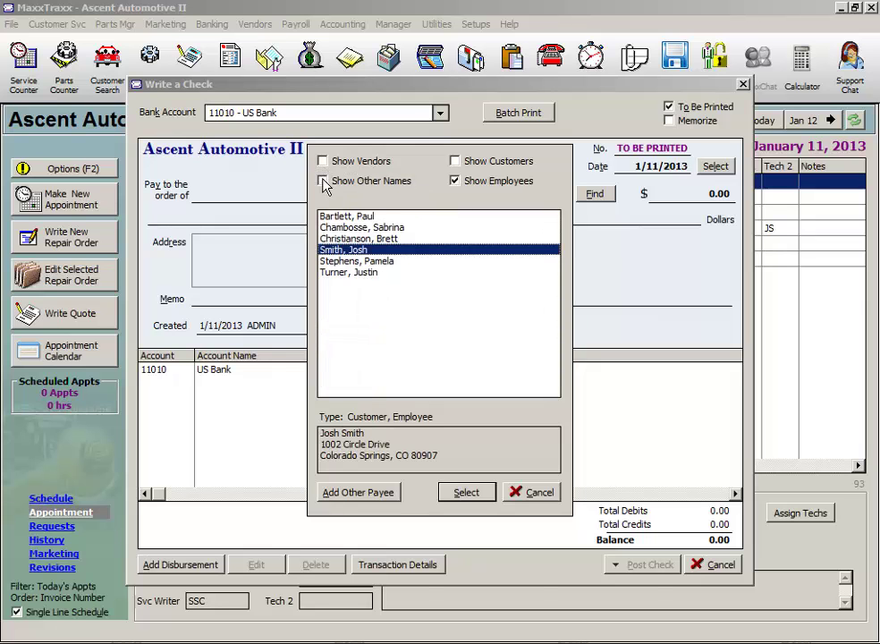
click(358, 216)
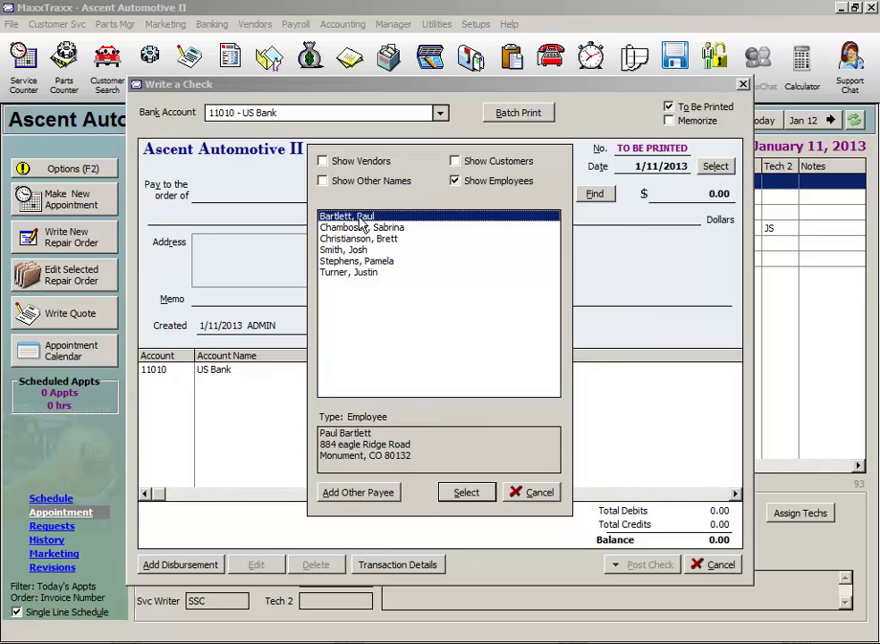
click(466, 493)
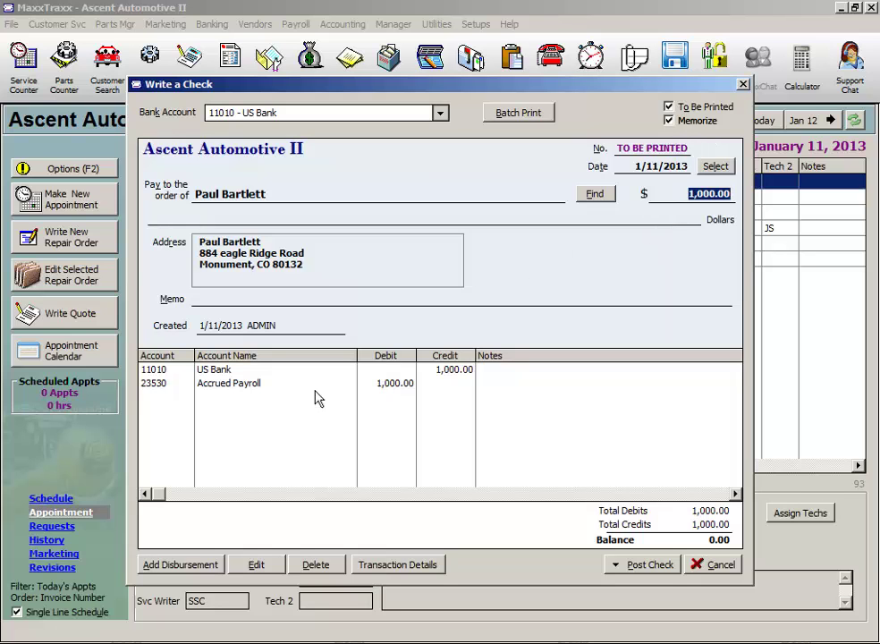
- Change the employee check amount to 824.60
click(212, 386)
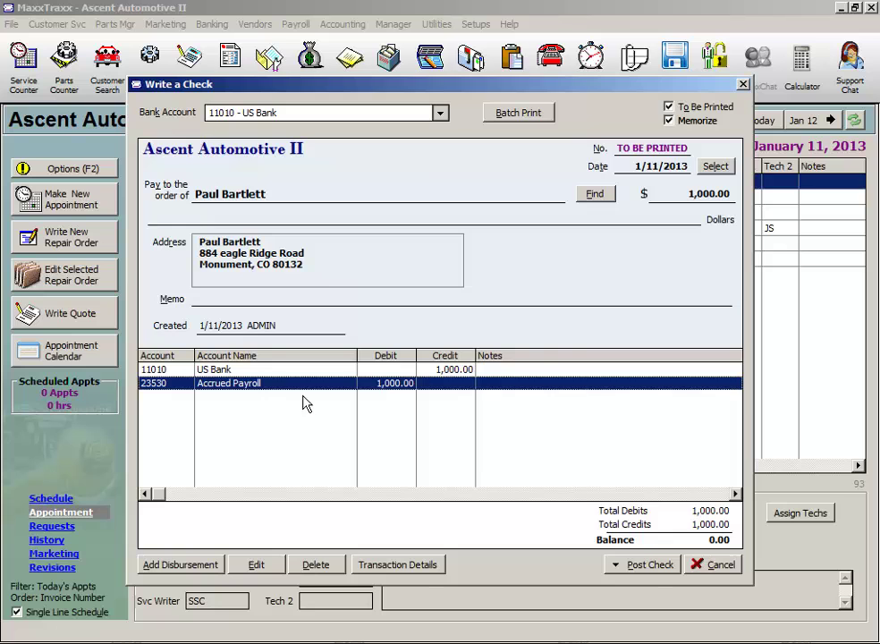
click(680, 194)
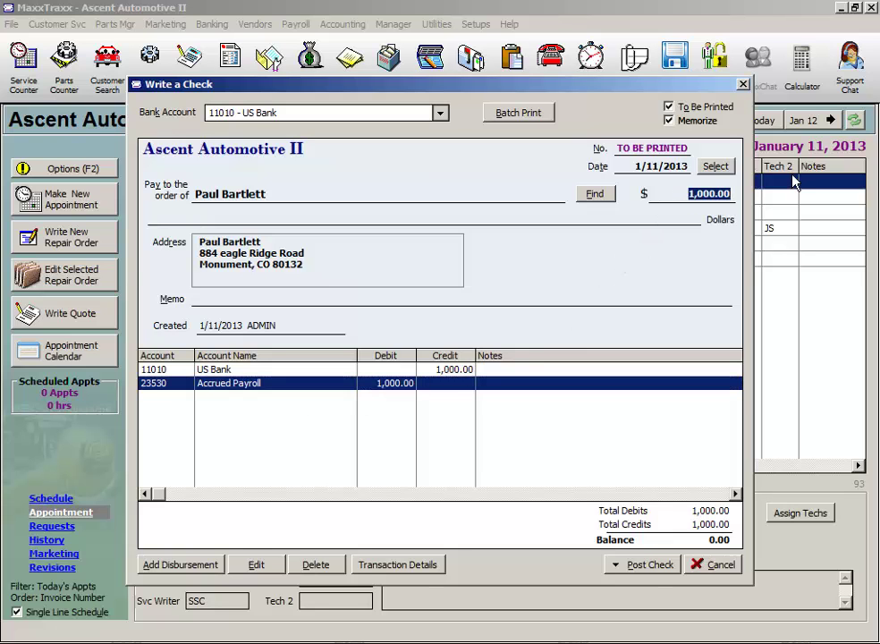
text(824.60)
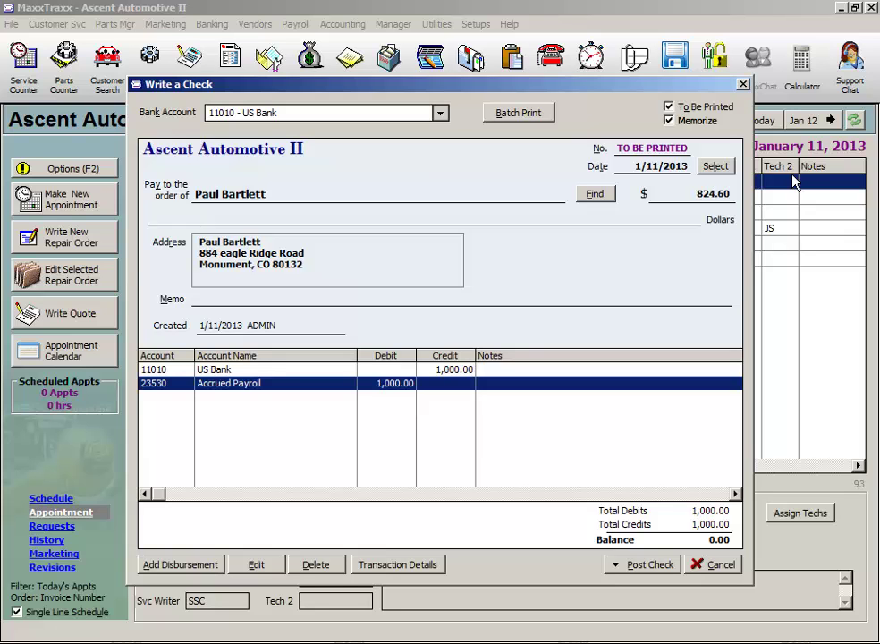
key(Tab)
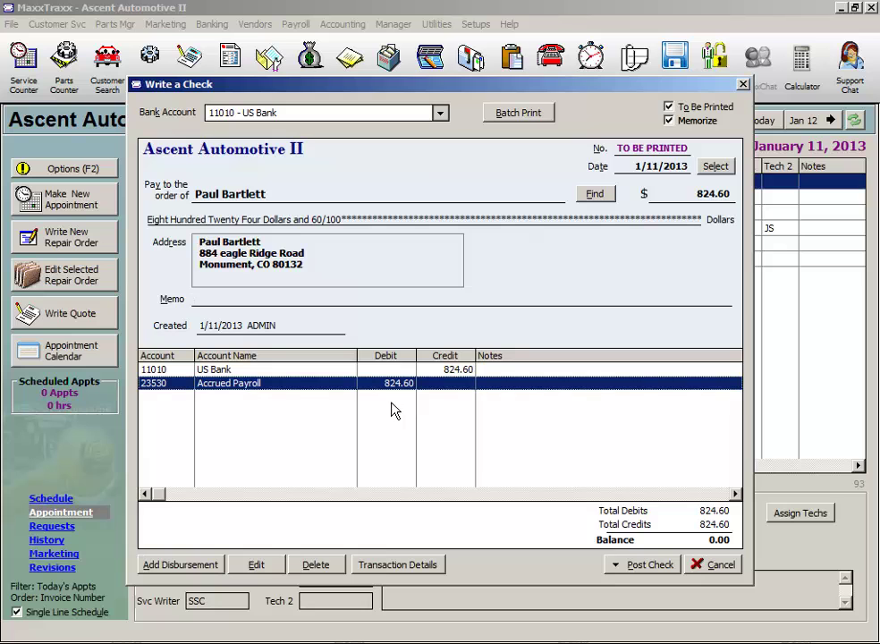
- Clear To Be Printed, number the check 00010100 dated 1/09/2013, and post and close it
click(676, 108)
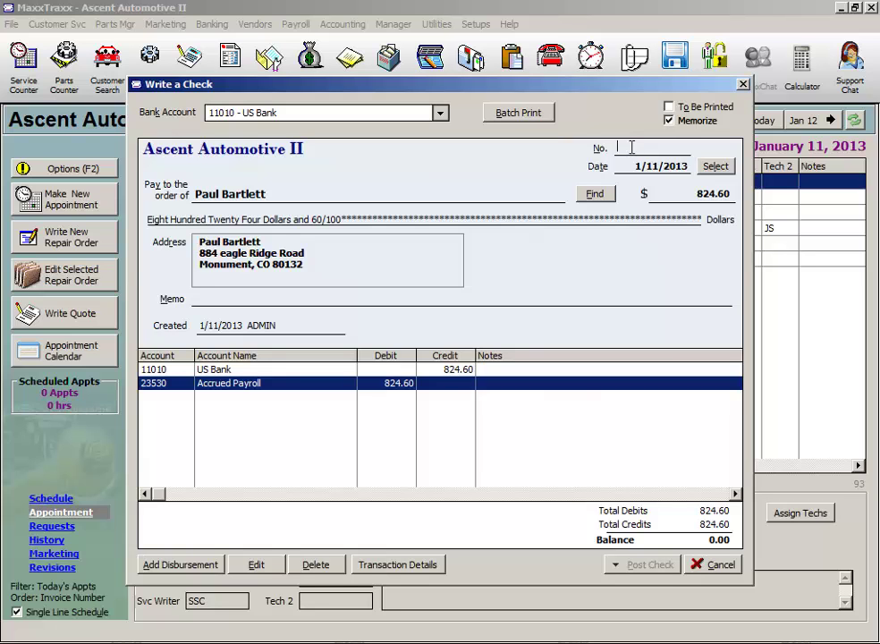
text(0001010)
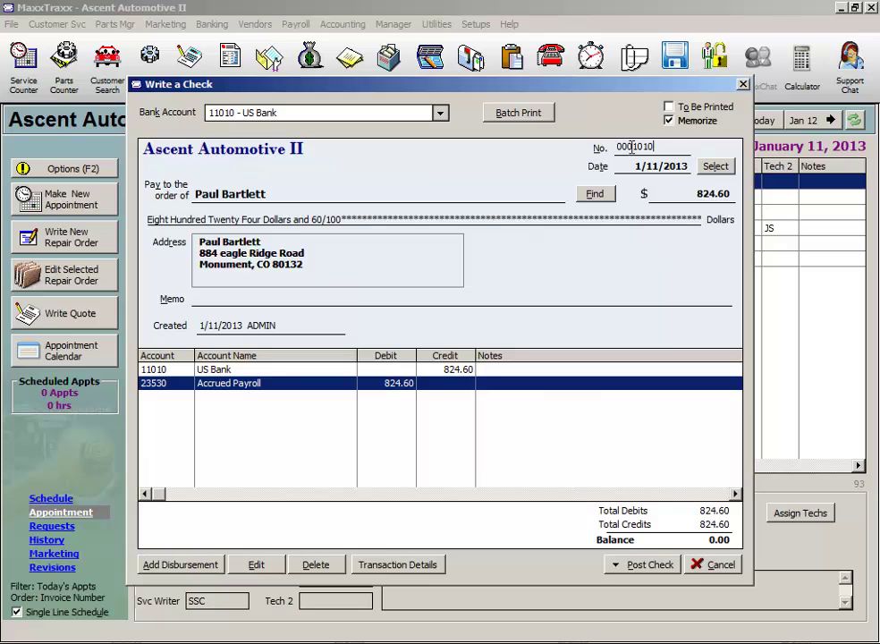
text(0)
key(Tab)
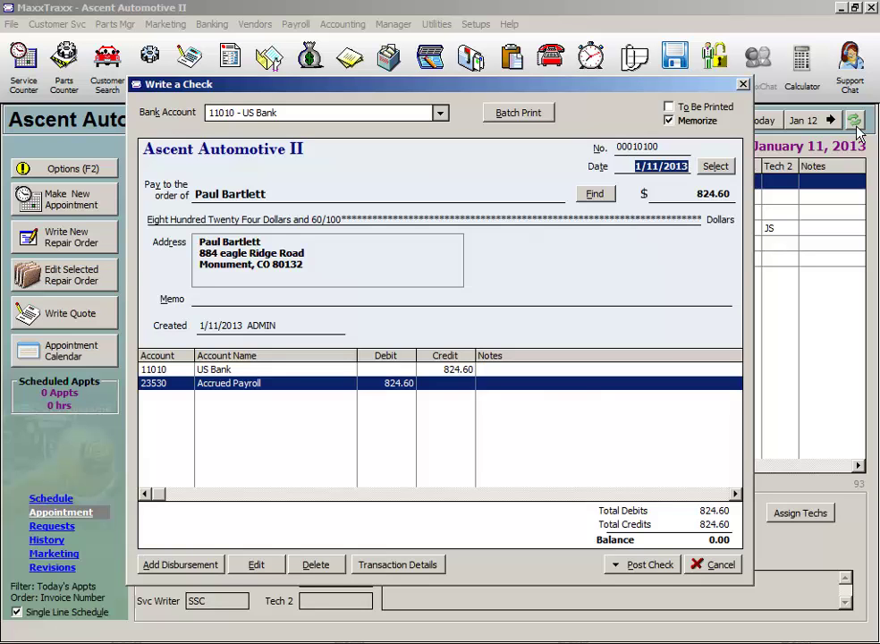
text(1/9)
key(Tab)
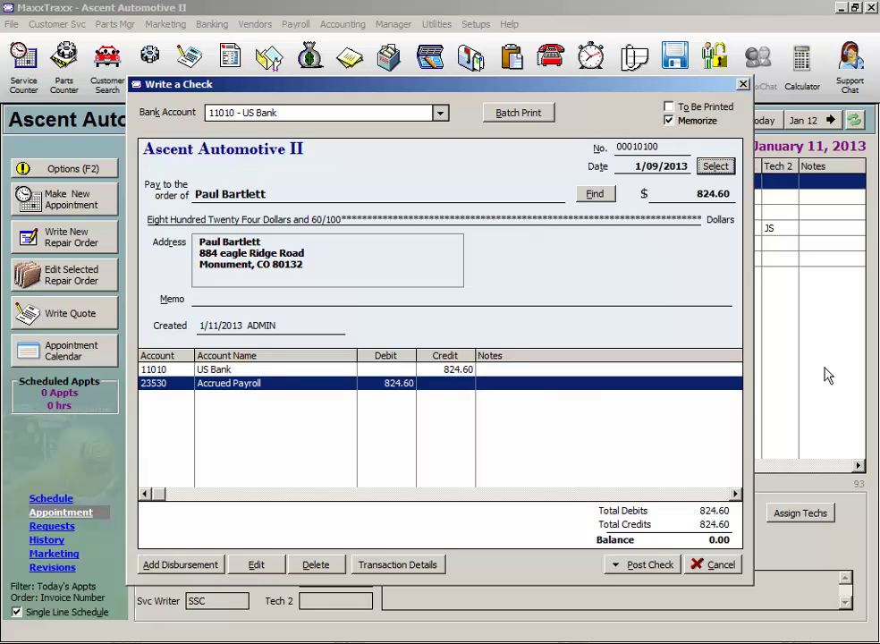
click(662, 565)
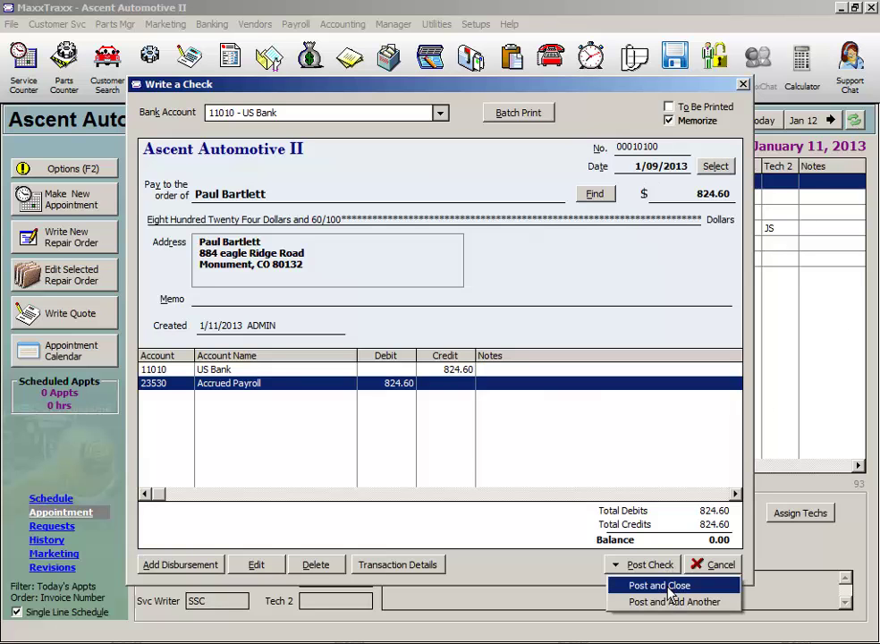
click(667, 587)
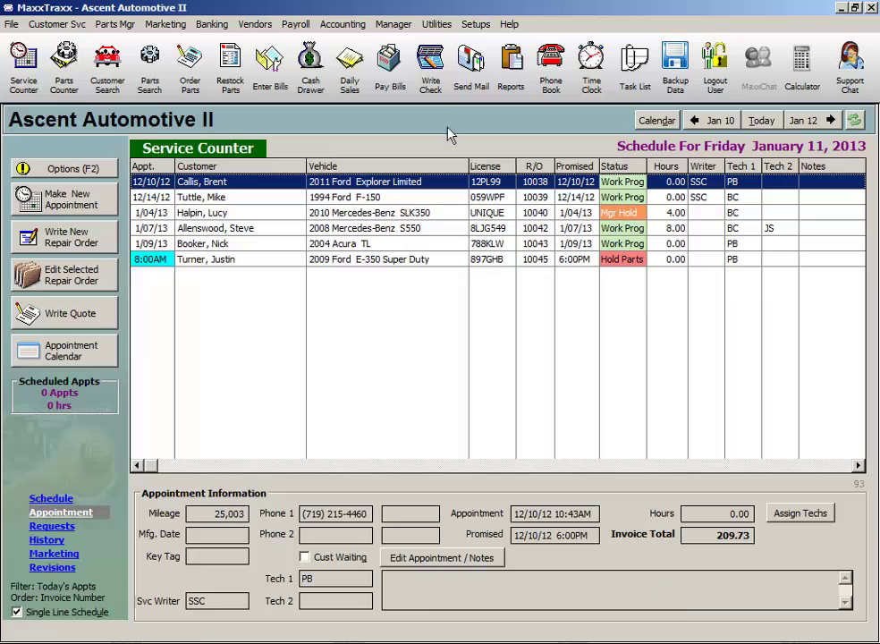
- Start a new check to the second employee, filtering the payee list to employees only
click(430, 65)
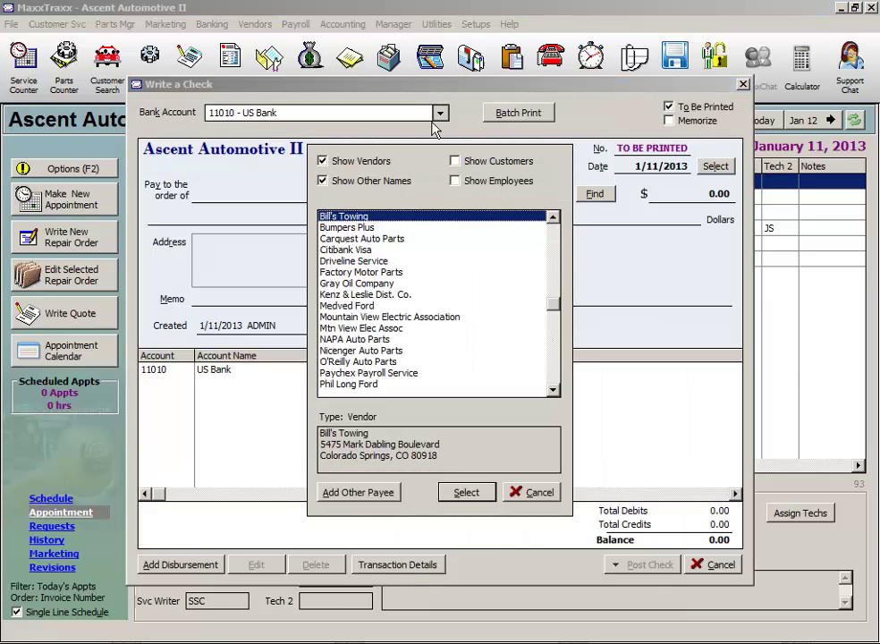
click(455, 181)
click(321, 161)
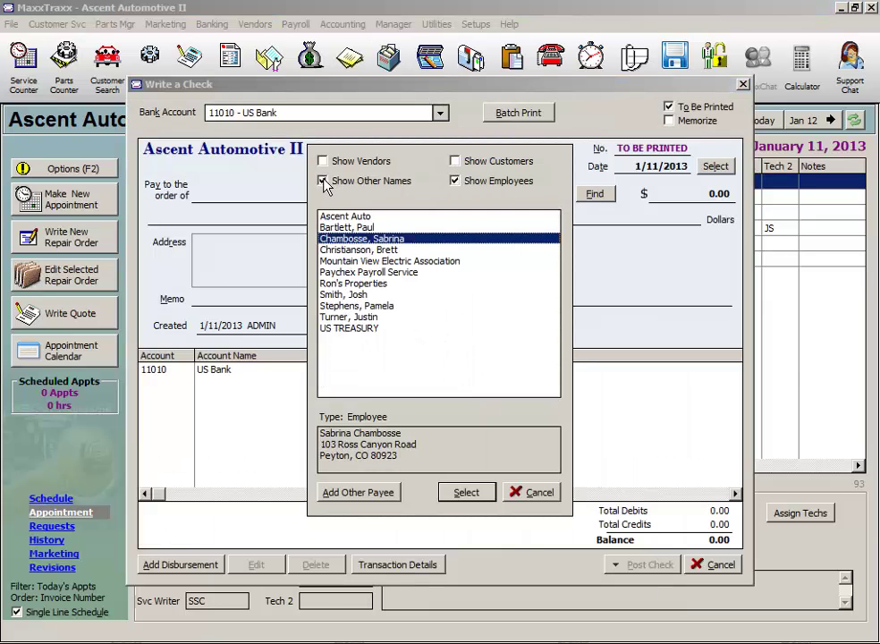
click(323, 181)
double_click(362, 239)
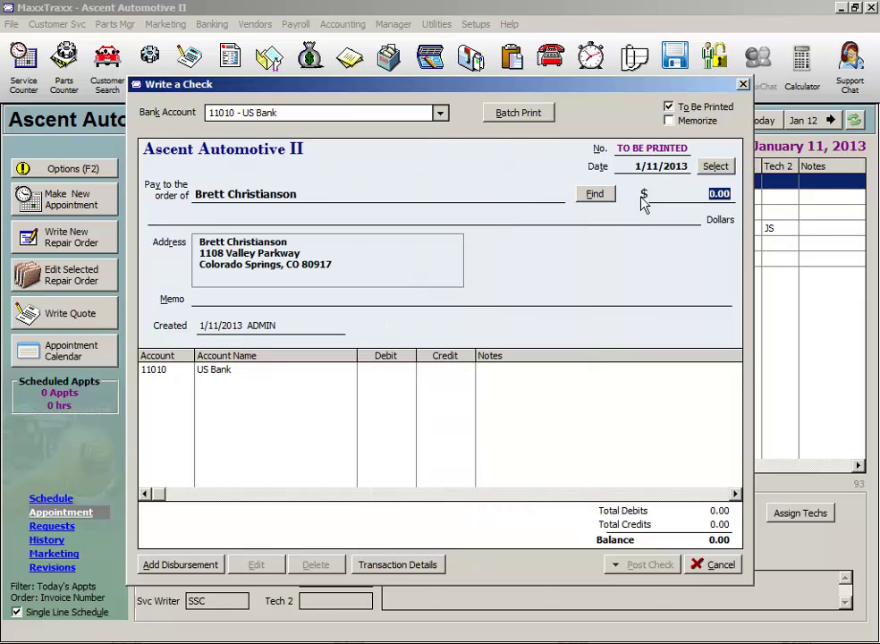
- Enter 925.40 as the amount and distribute it to 23530 Accrued Payroll
text(925.40)
key(Tab)
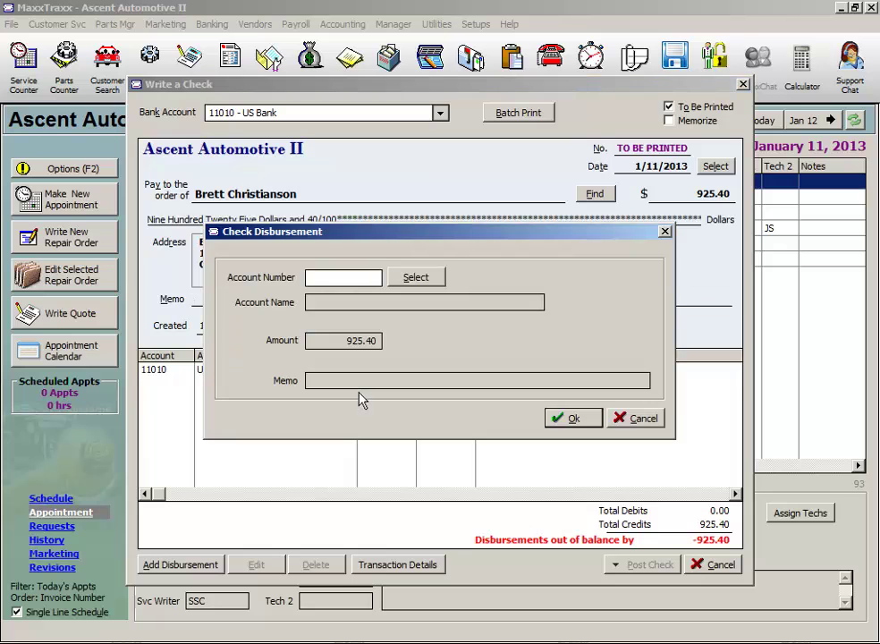
text(23530)
key(Tab)
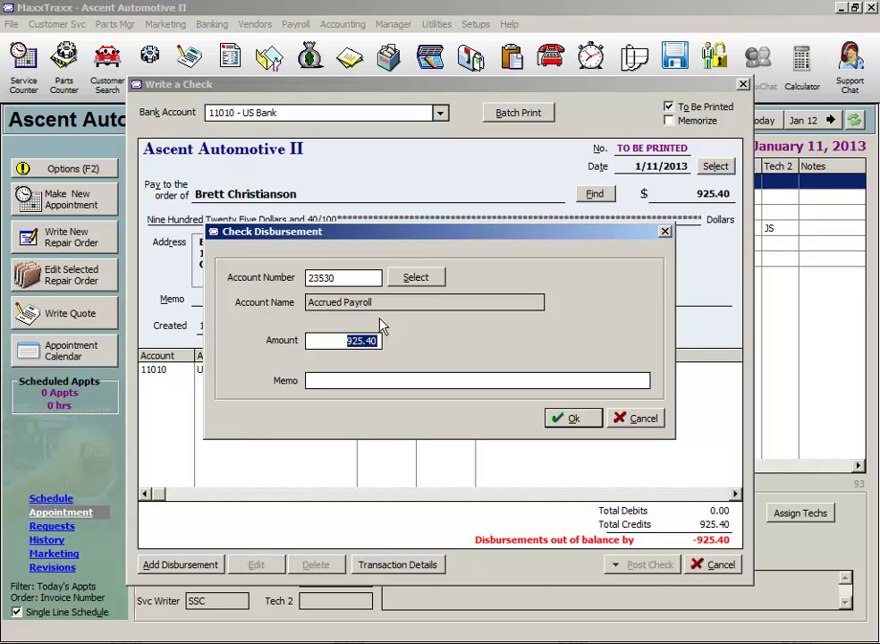
click(463, 379)
click(577, 421)
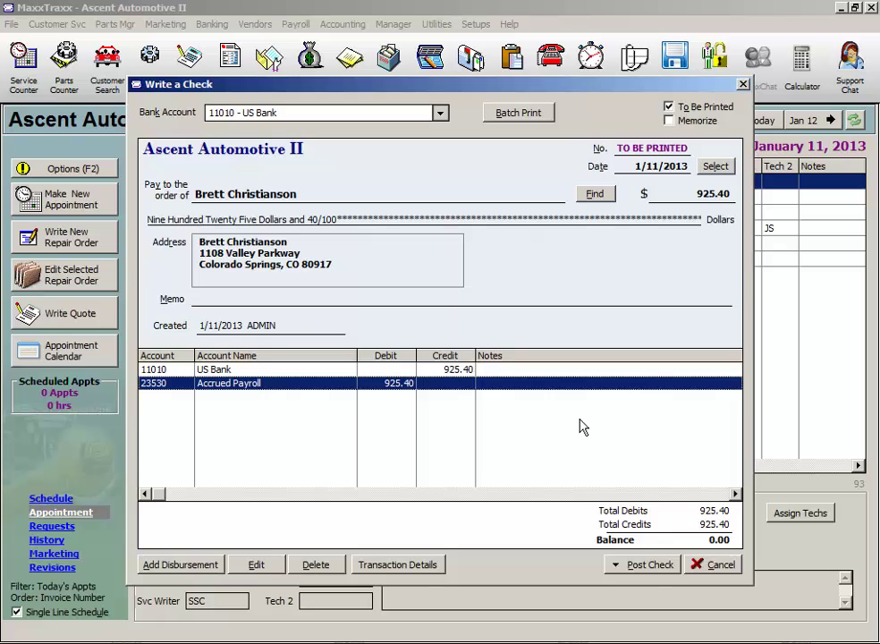
- Clear To Be Printed, mark the check to memorize, and number it 00010200
click(670, 106)
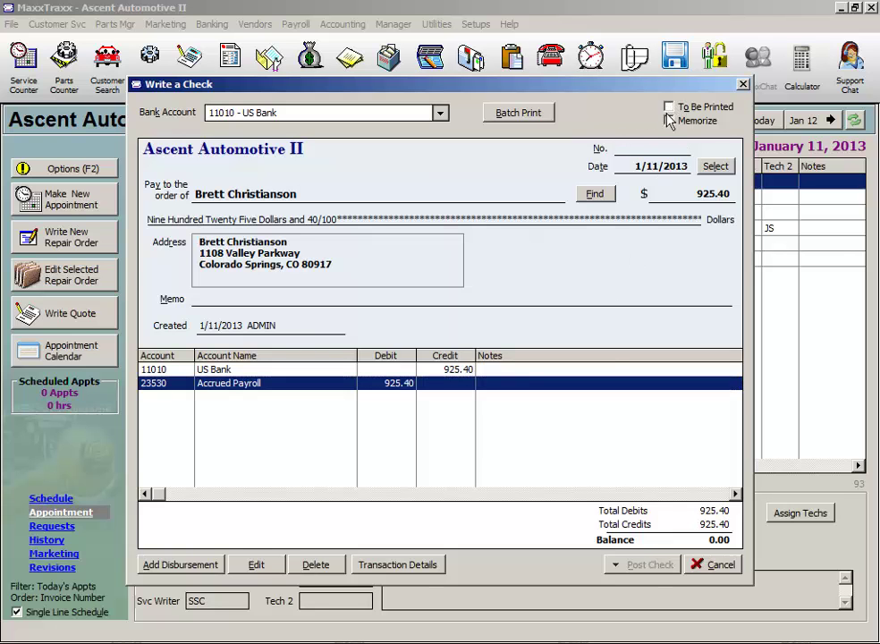
click(673, 123)
click(634, 146)
text(00)
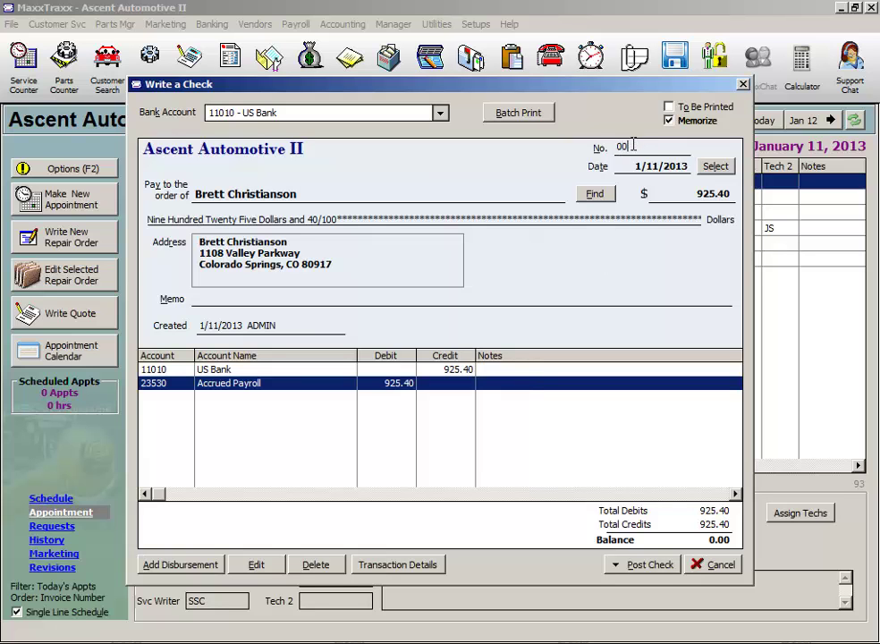
text(010200)
- Date the check 1/09/2013, then post and close it
click(635, 172)
text(1/9)
key(Tab)
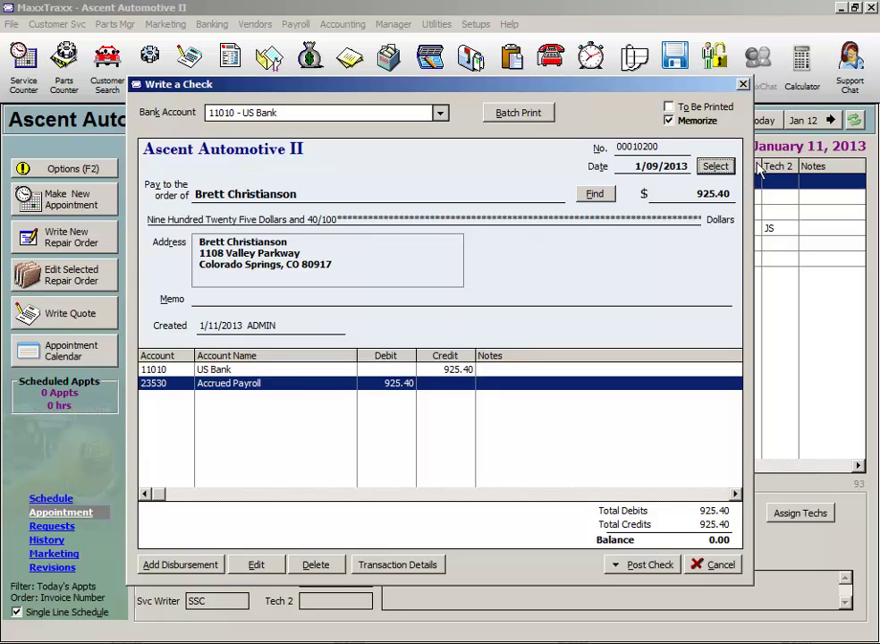
click(657, 571)
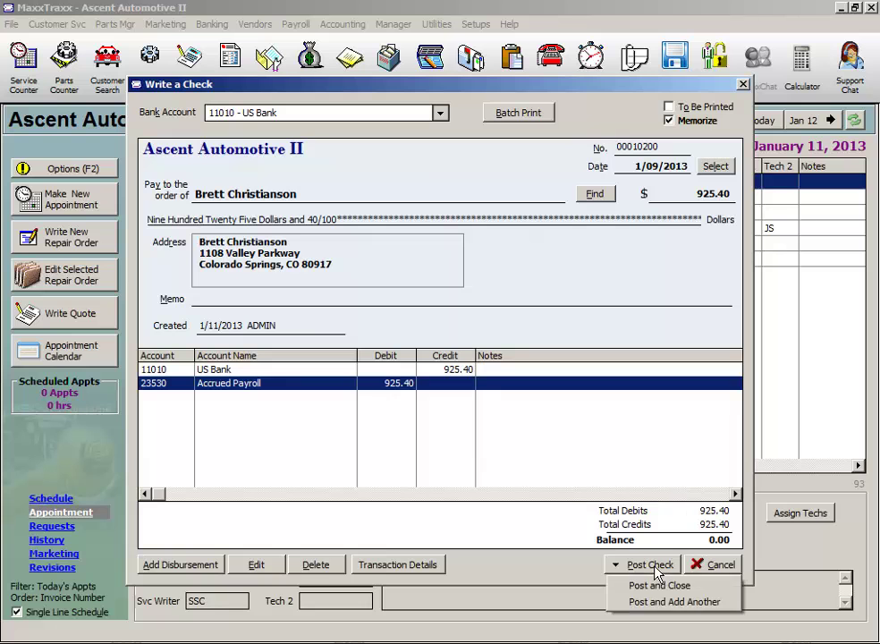
click(653, 586)
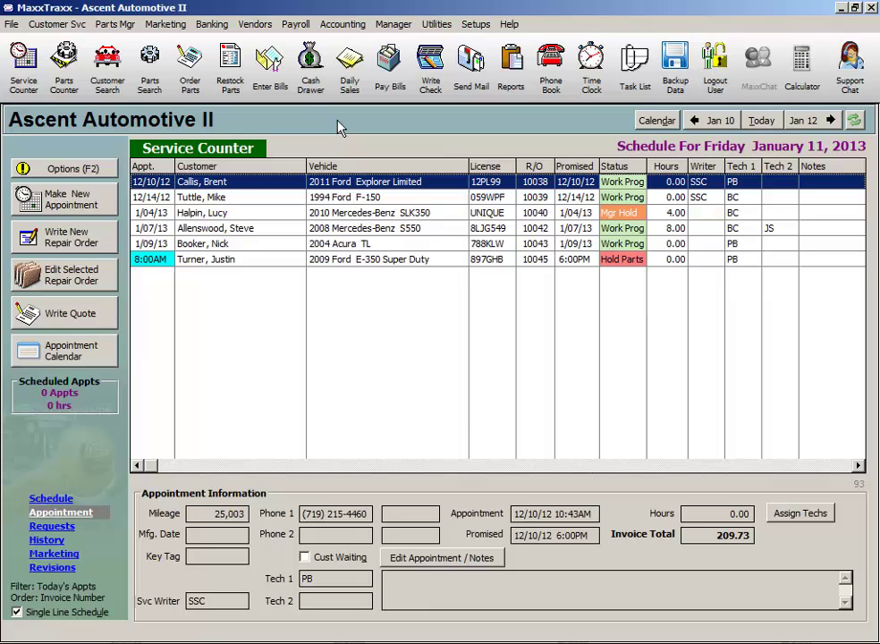
click(214, 25)
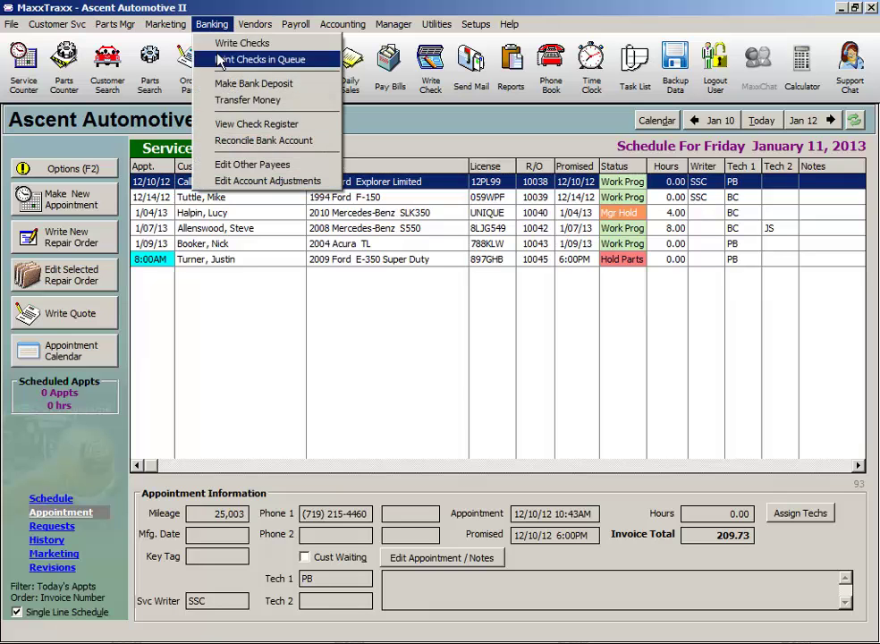
click(242, 125)
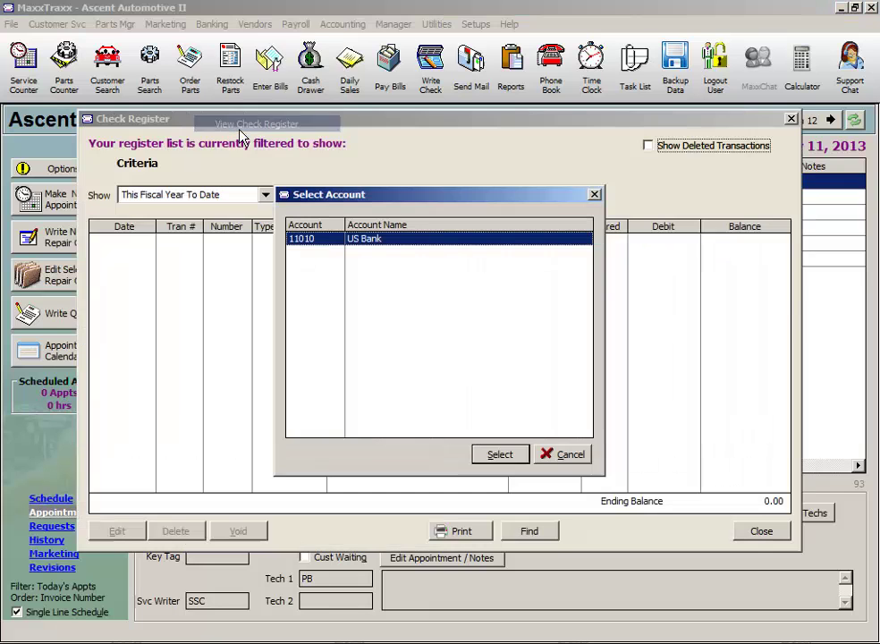
click(524, 459)
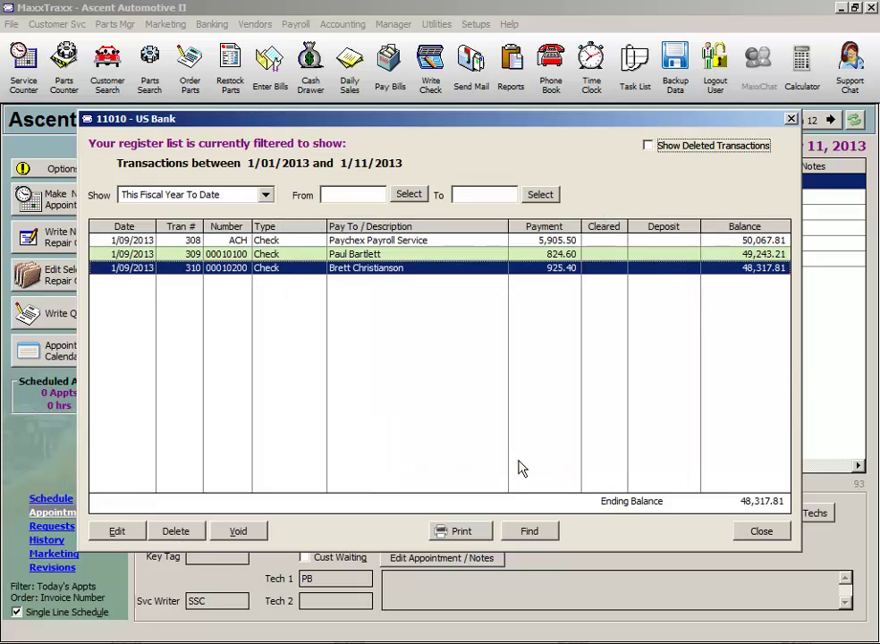
click(346, 241)
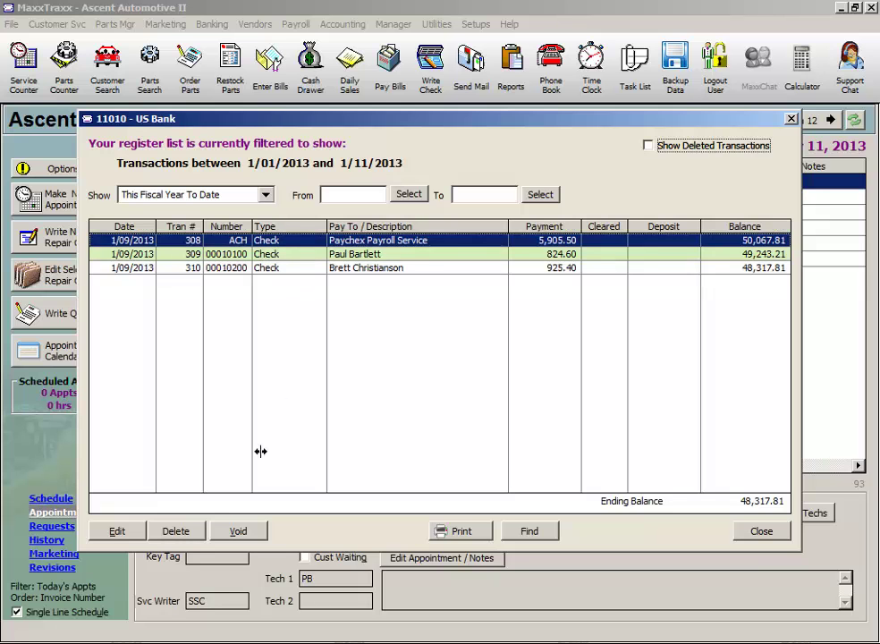
click(117, 532)
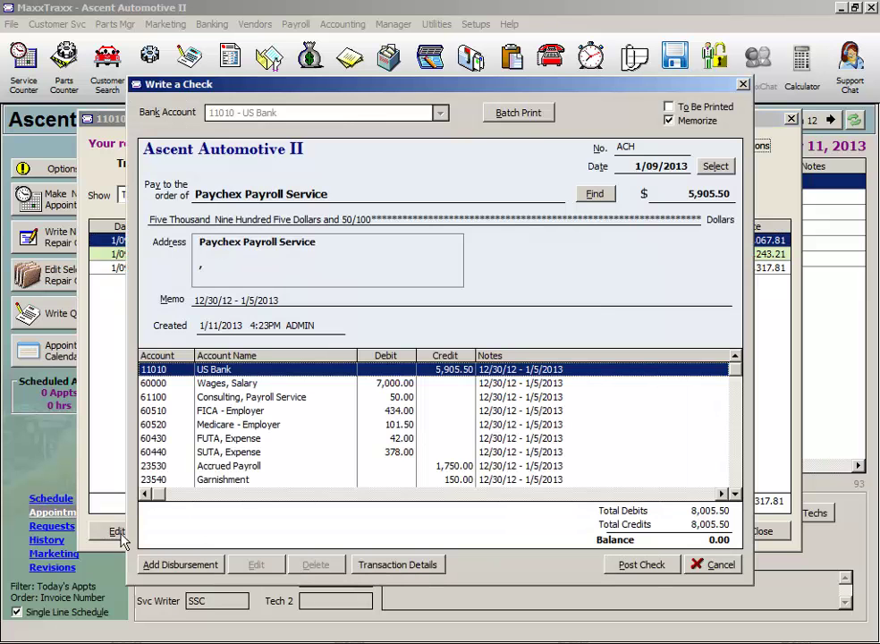
click(390, 452)
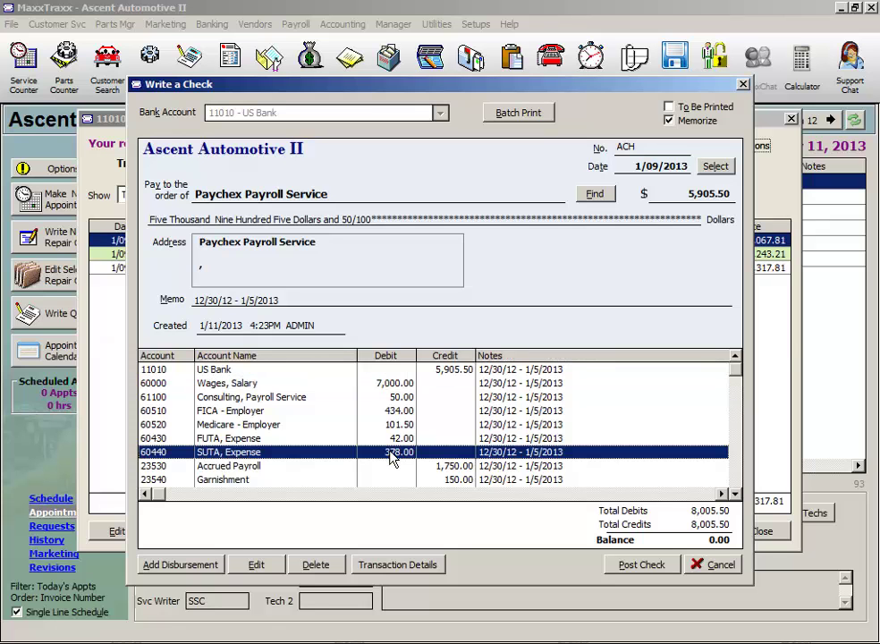
click(726, 567)
click(767, 533)
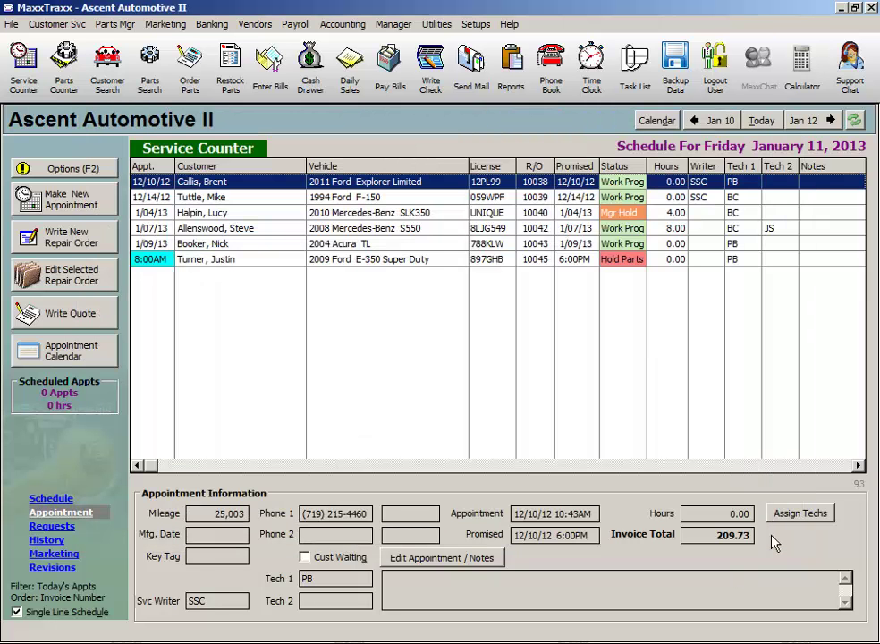